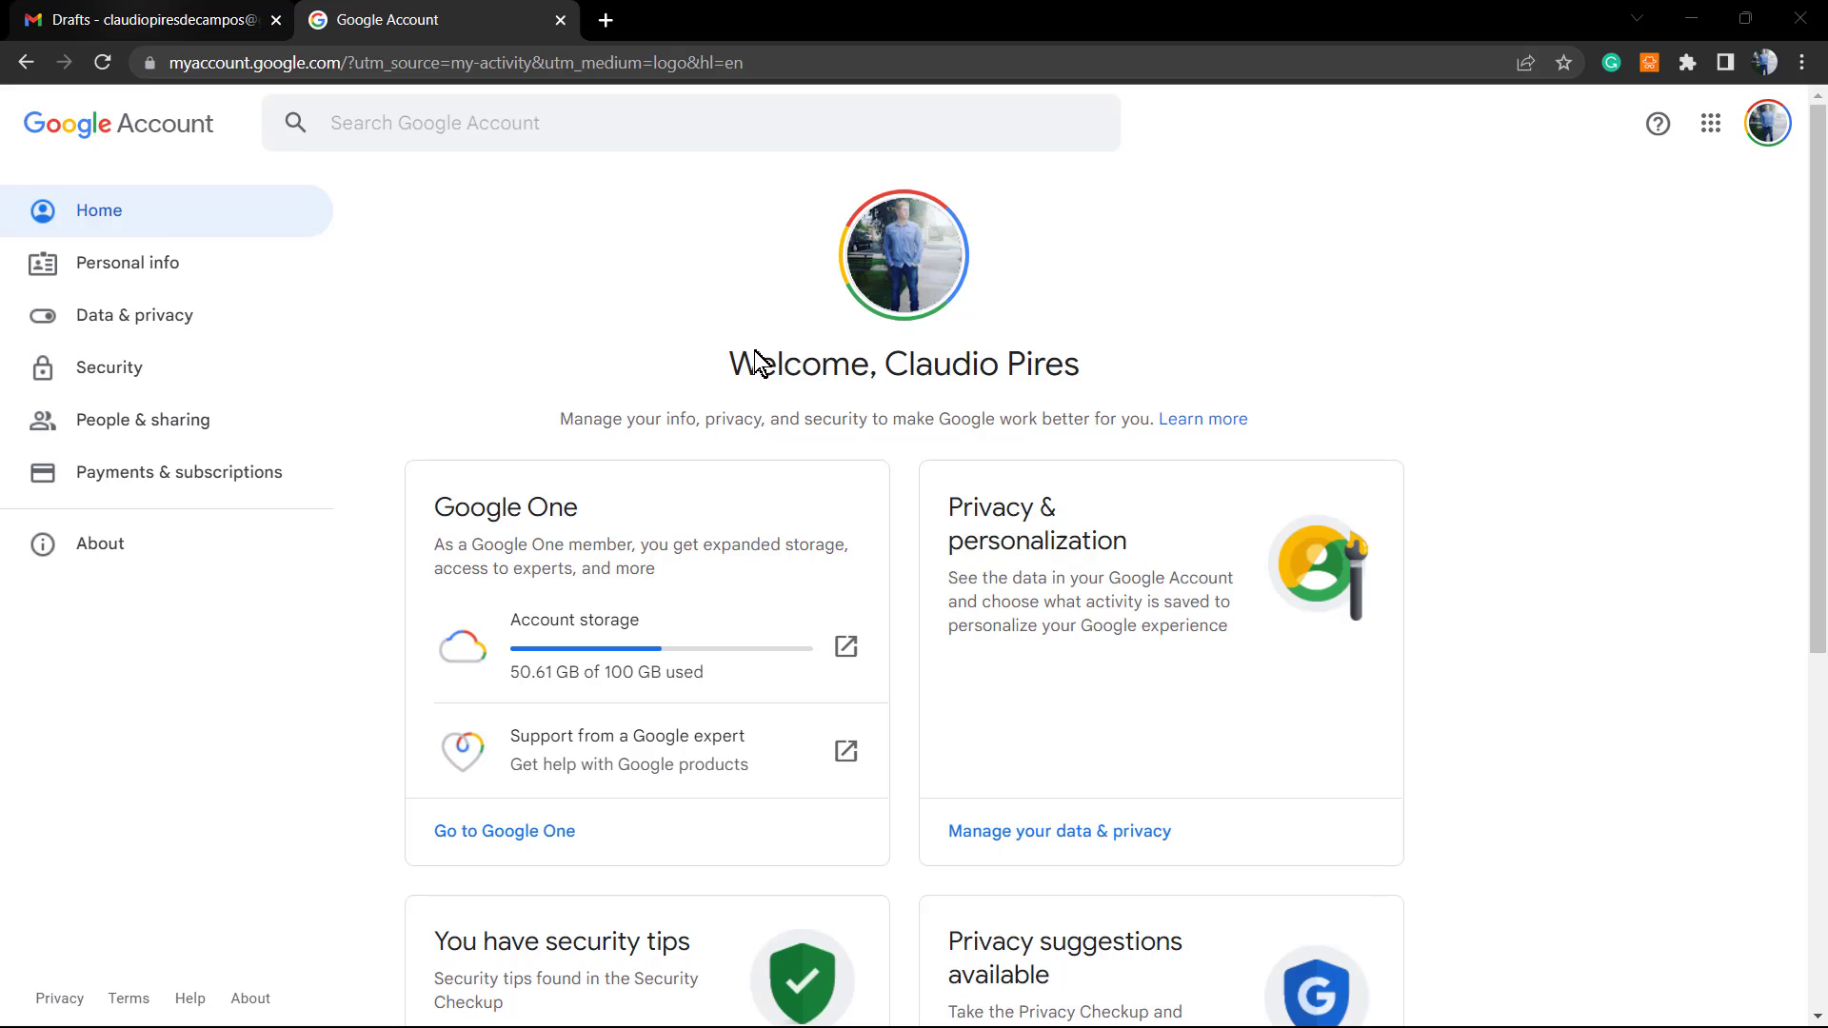
Switch to the Gmail Drafts tab, which shows no saved drafts.
key("ctrl+shift+Tab")
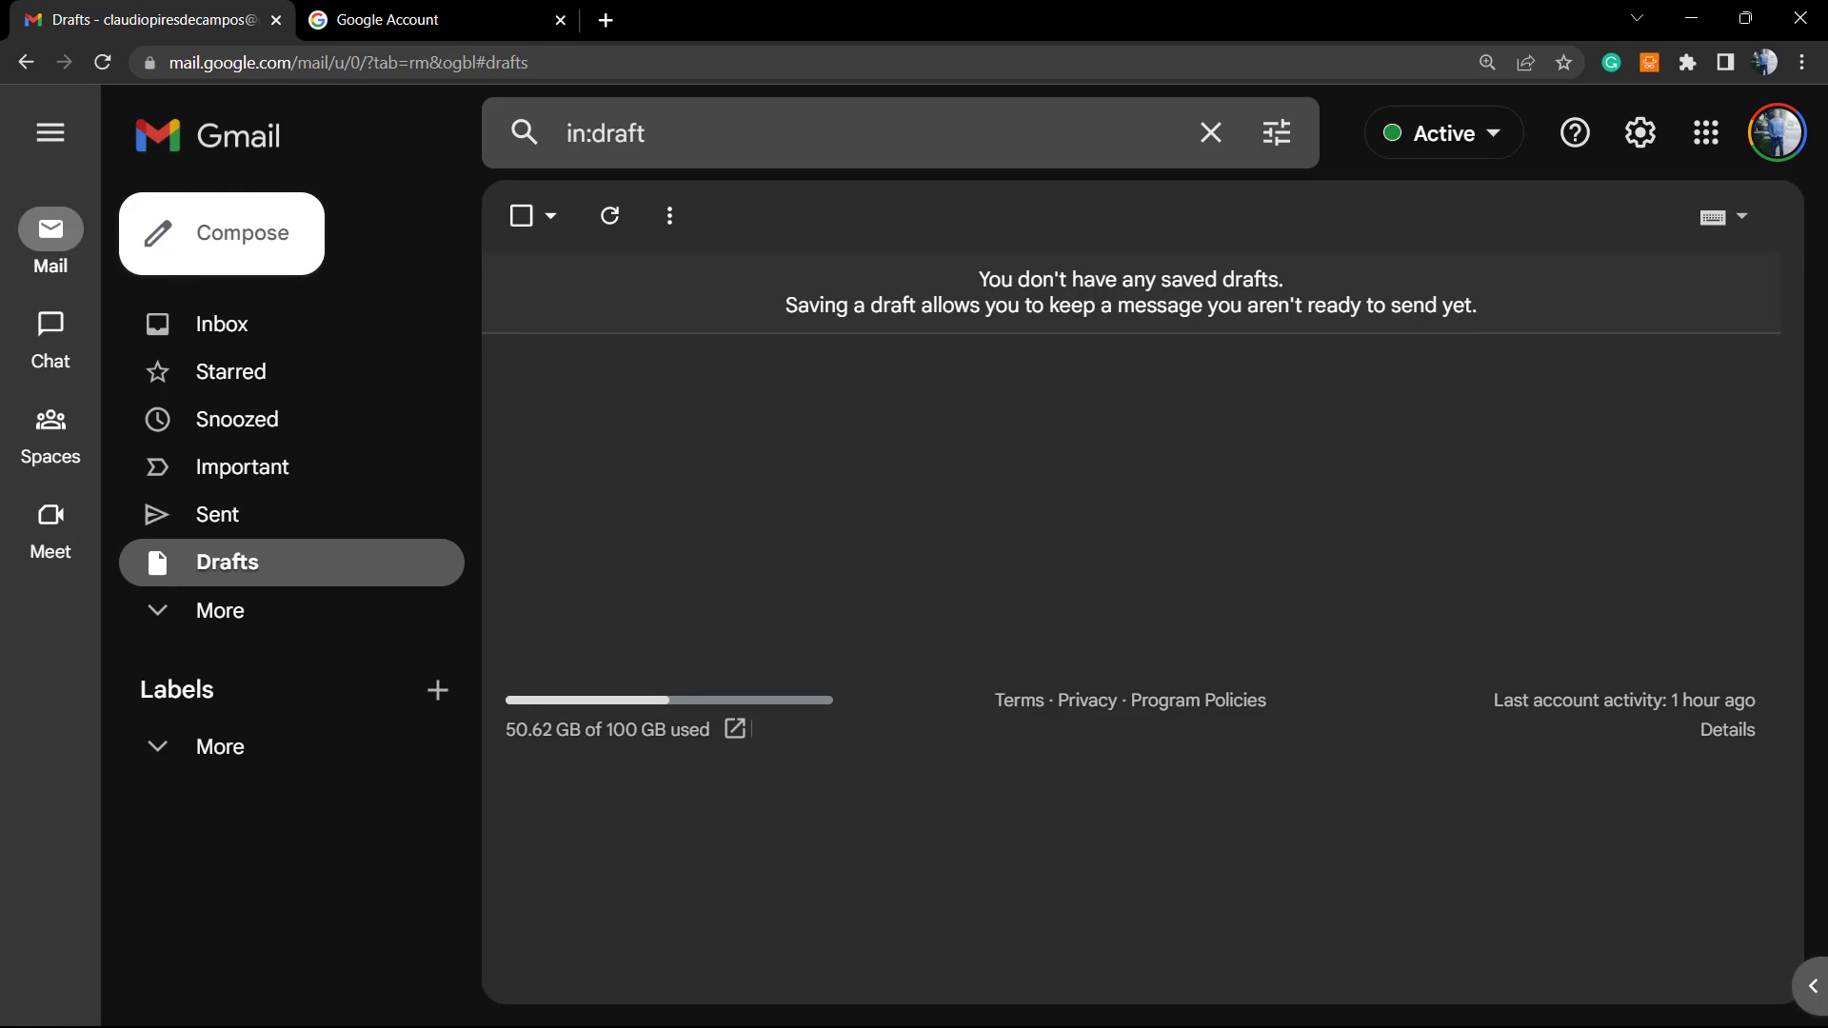
Check the signed-in account panel, close it, and return to the Google Account home tab.
left_click(1777, 135)
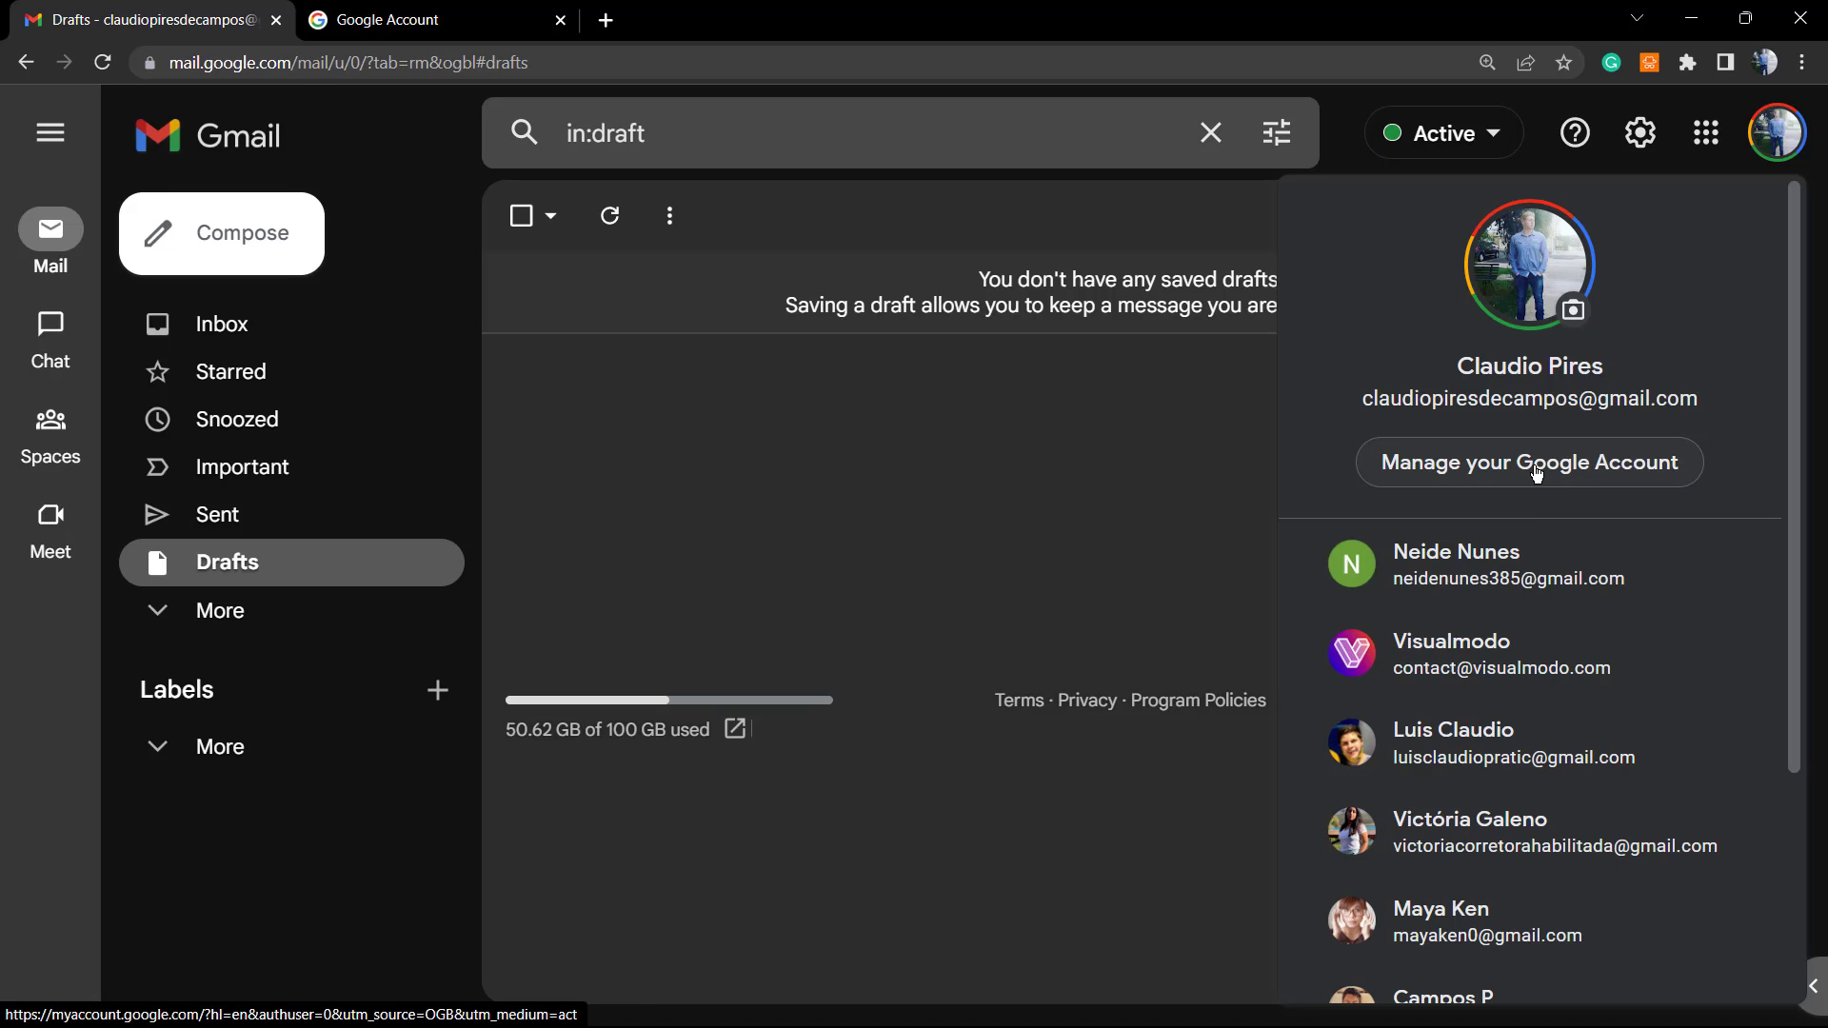
left_click(1132, 471)
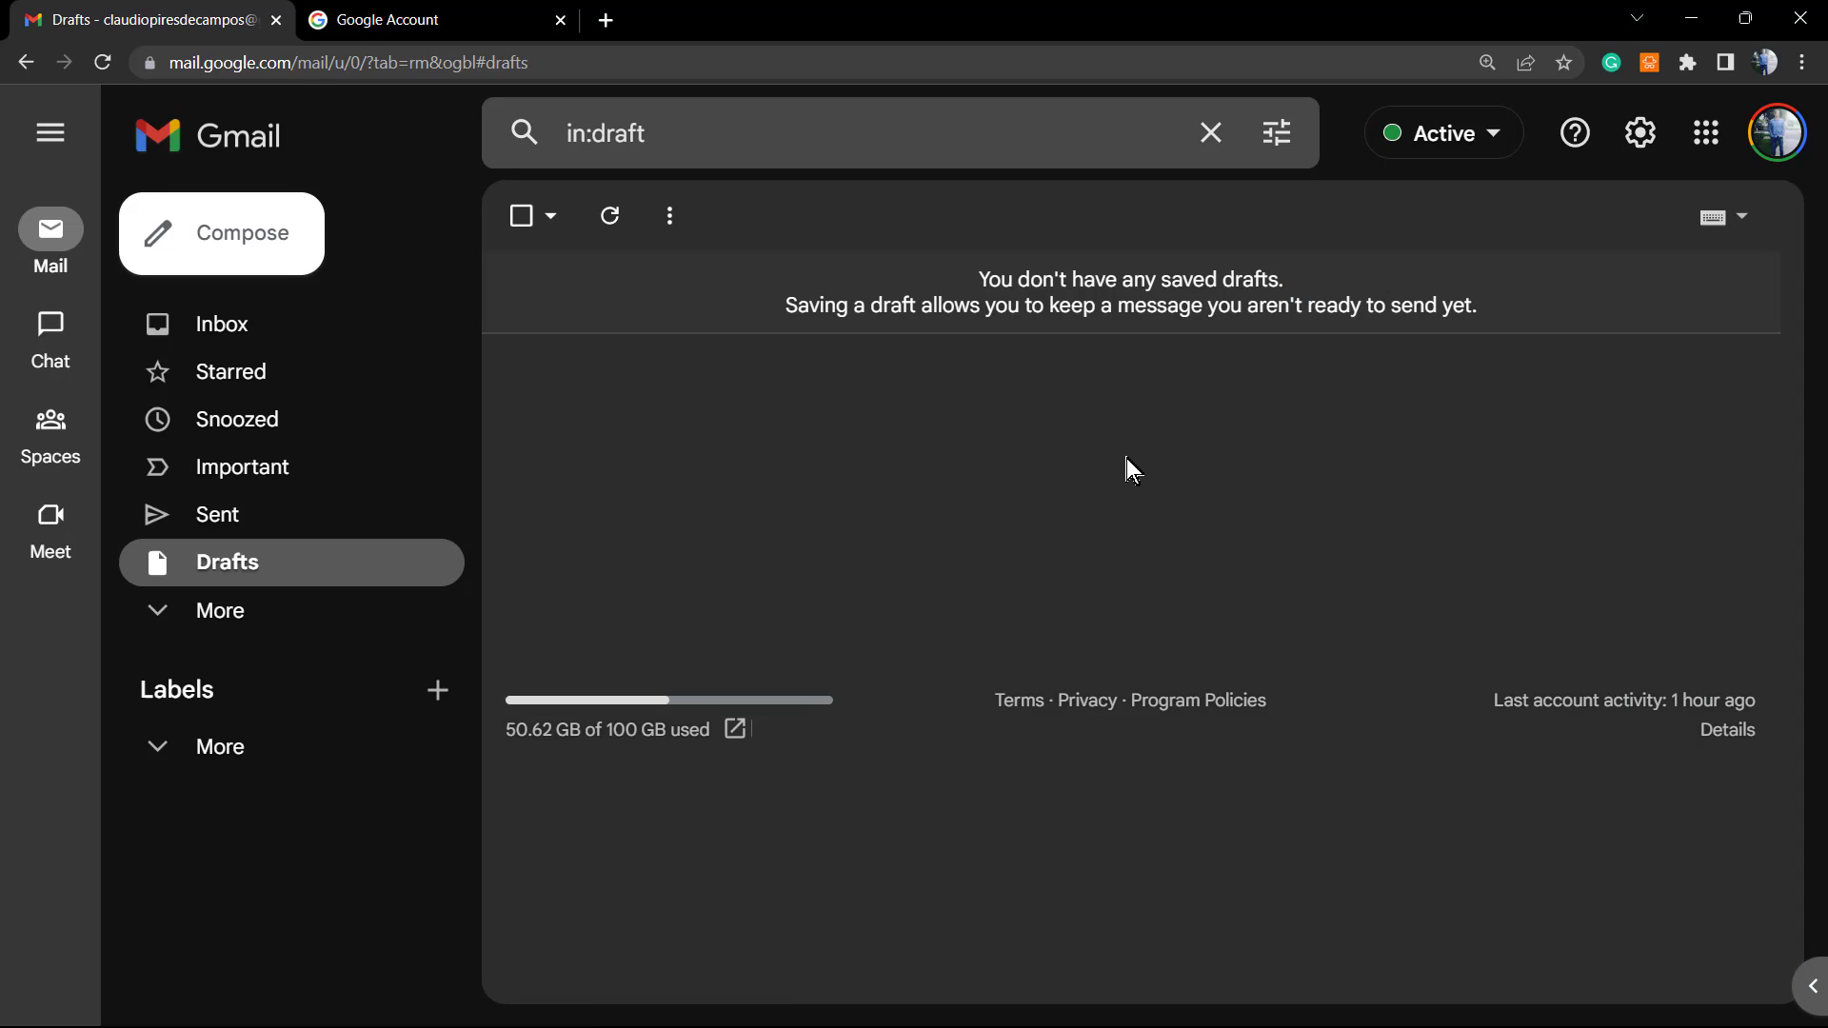
left_click(415, 20)
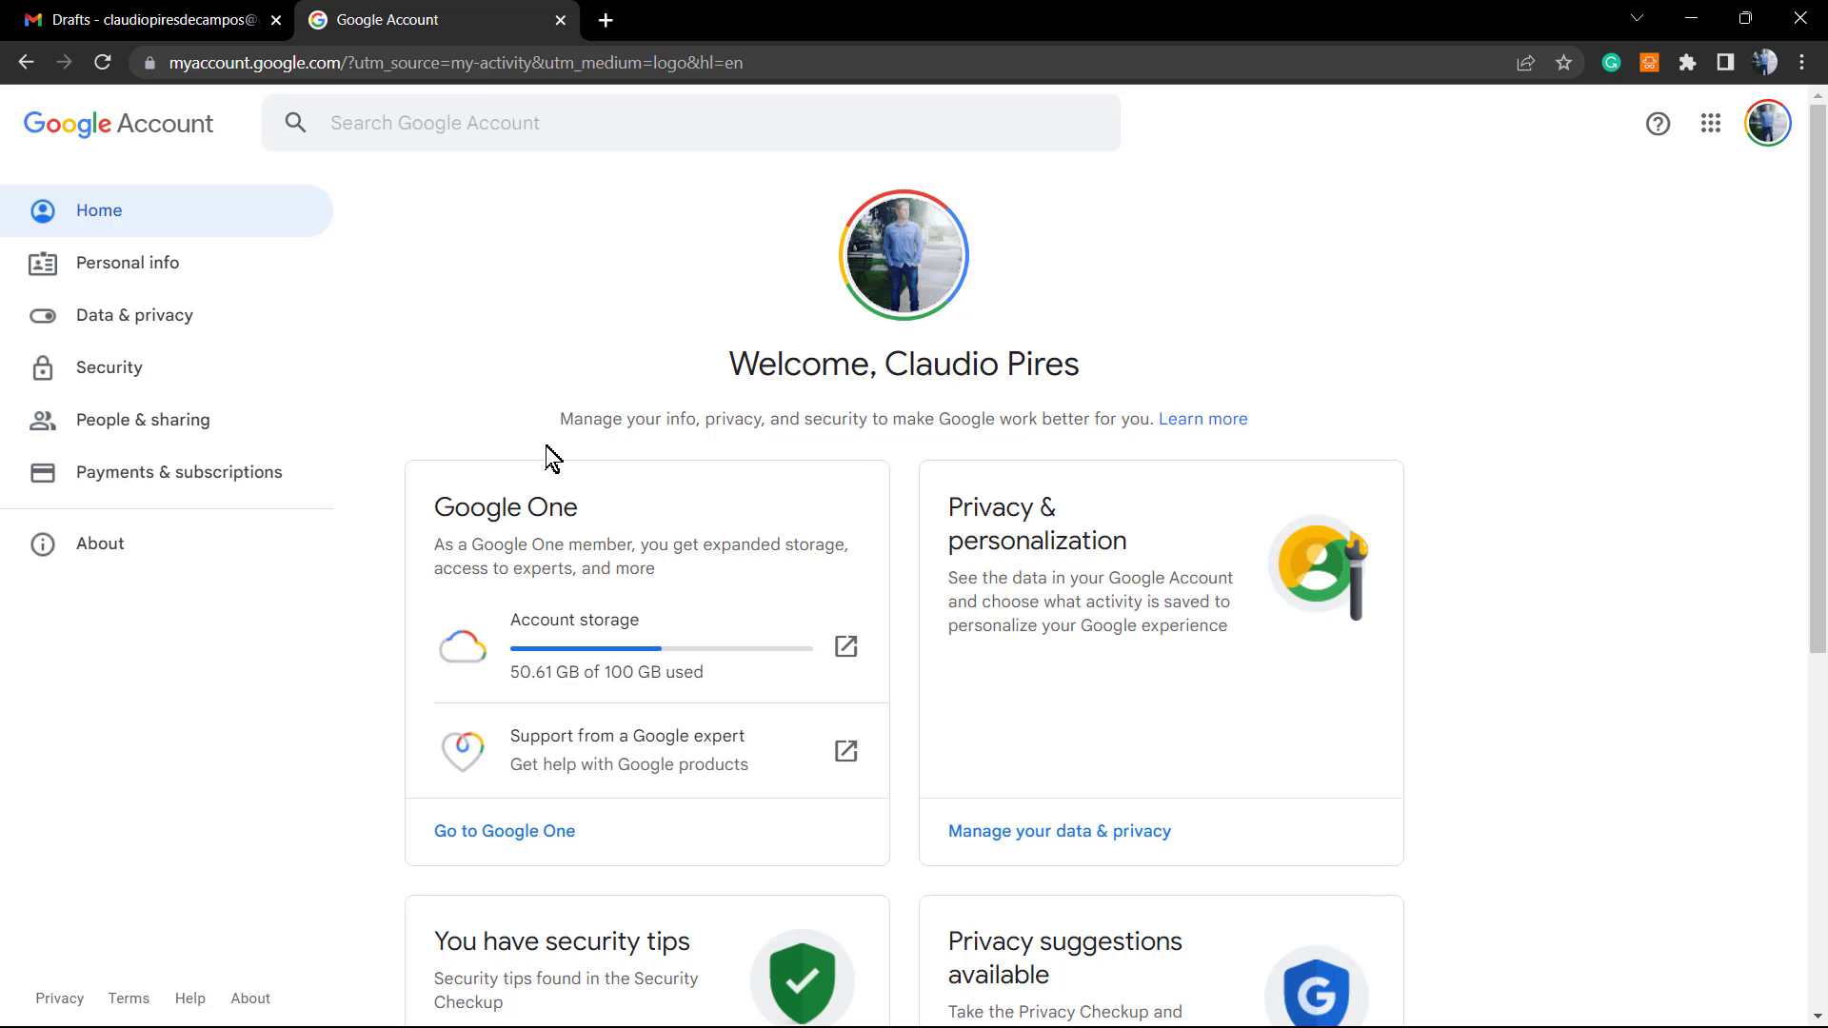
Scroll back to the top of the Google Account home page.
scroll(547, 448, "up", 1)
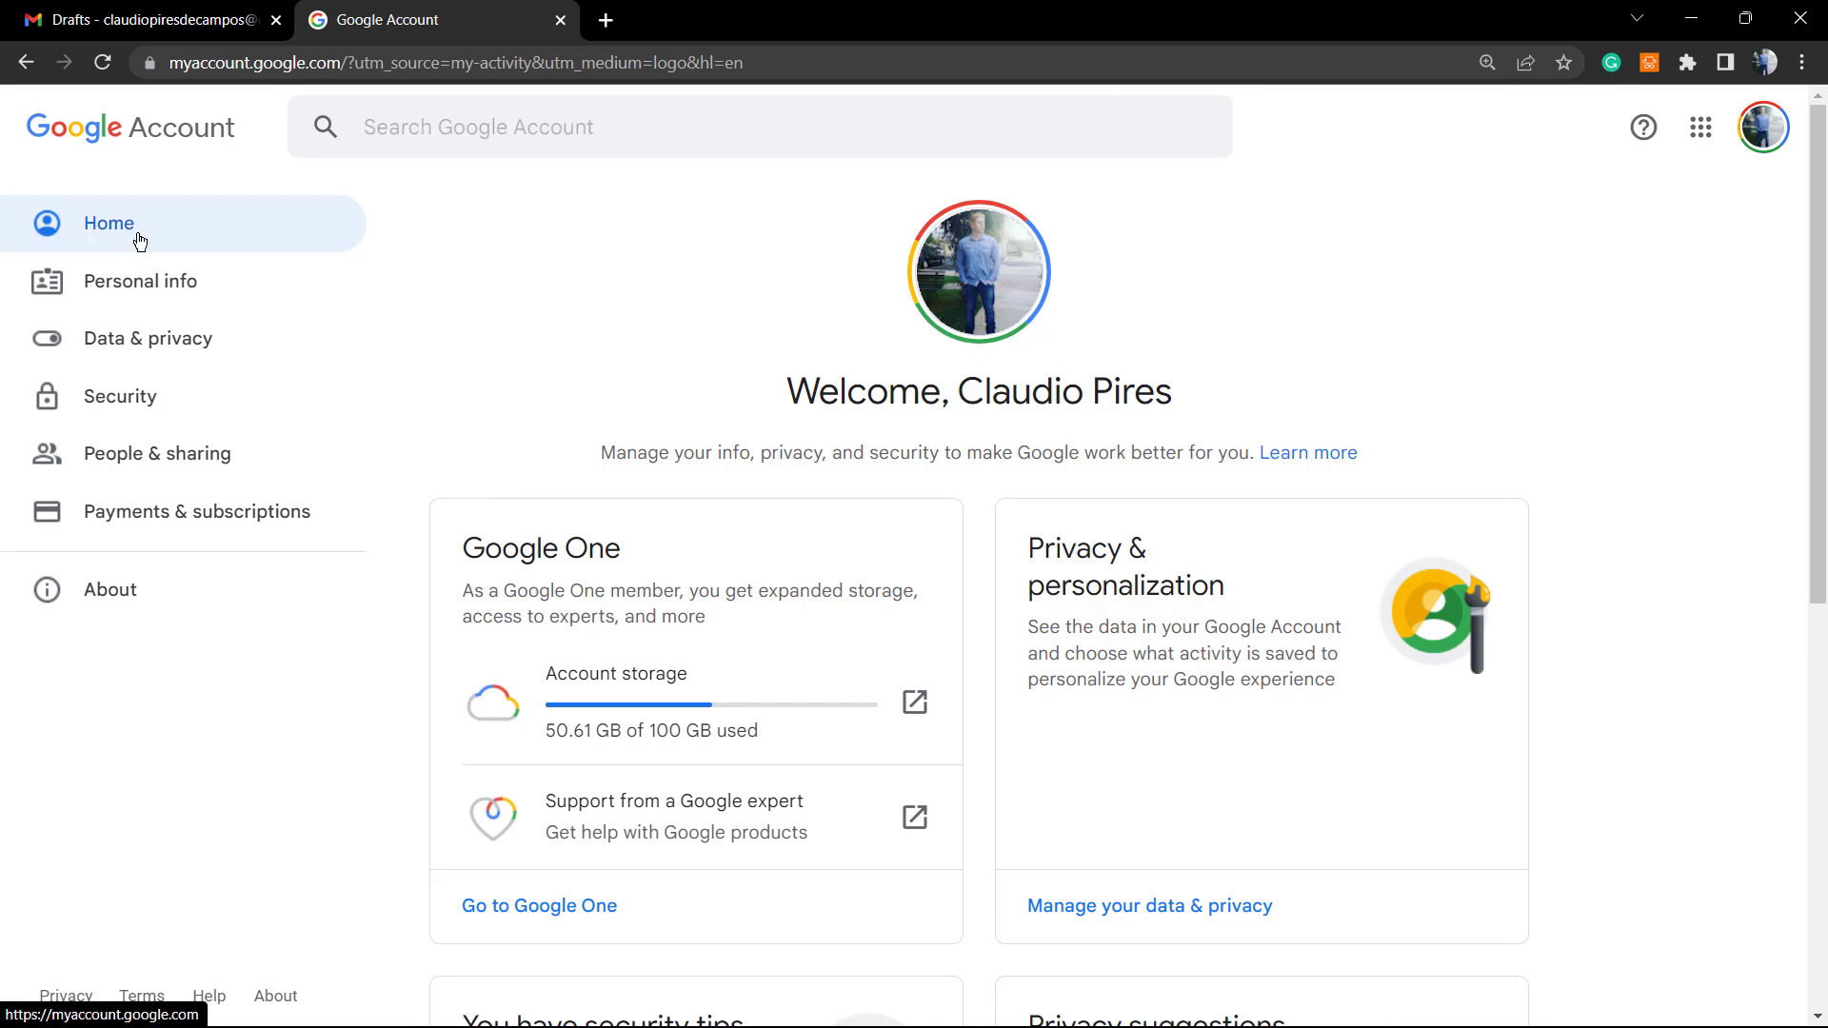
Open Data & privacy and scroll down to the History settings section.
left_click(132, 366)
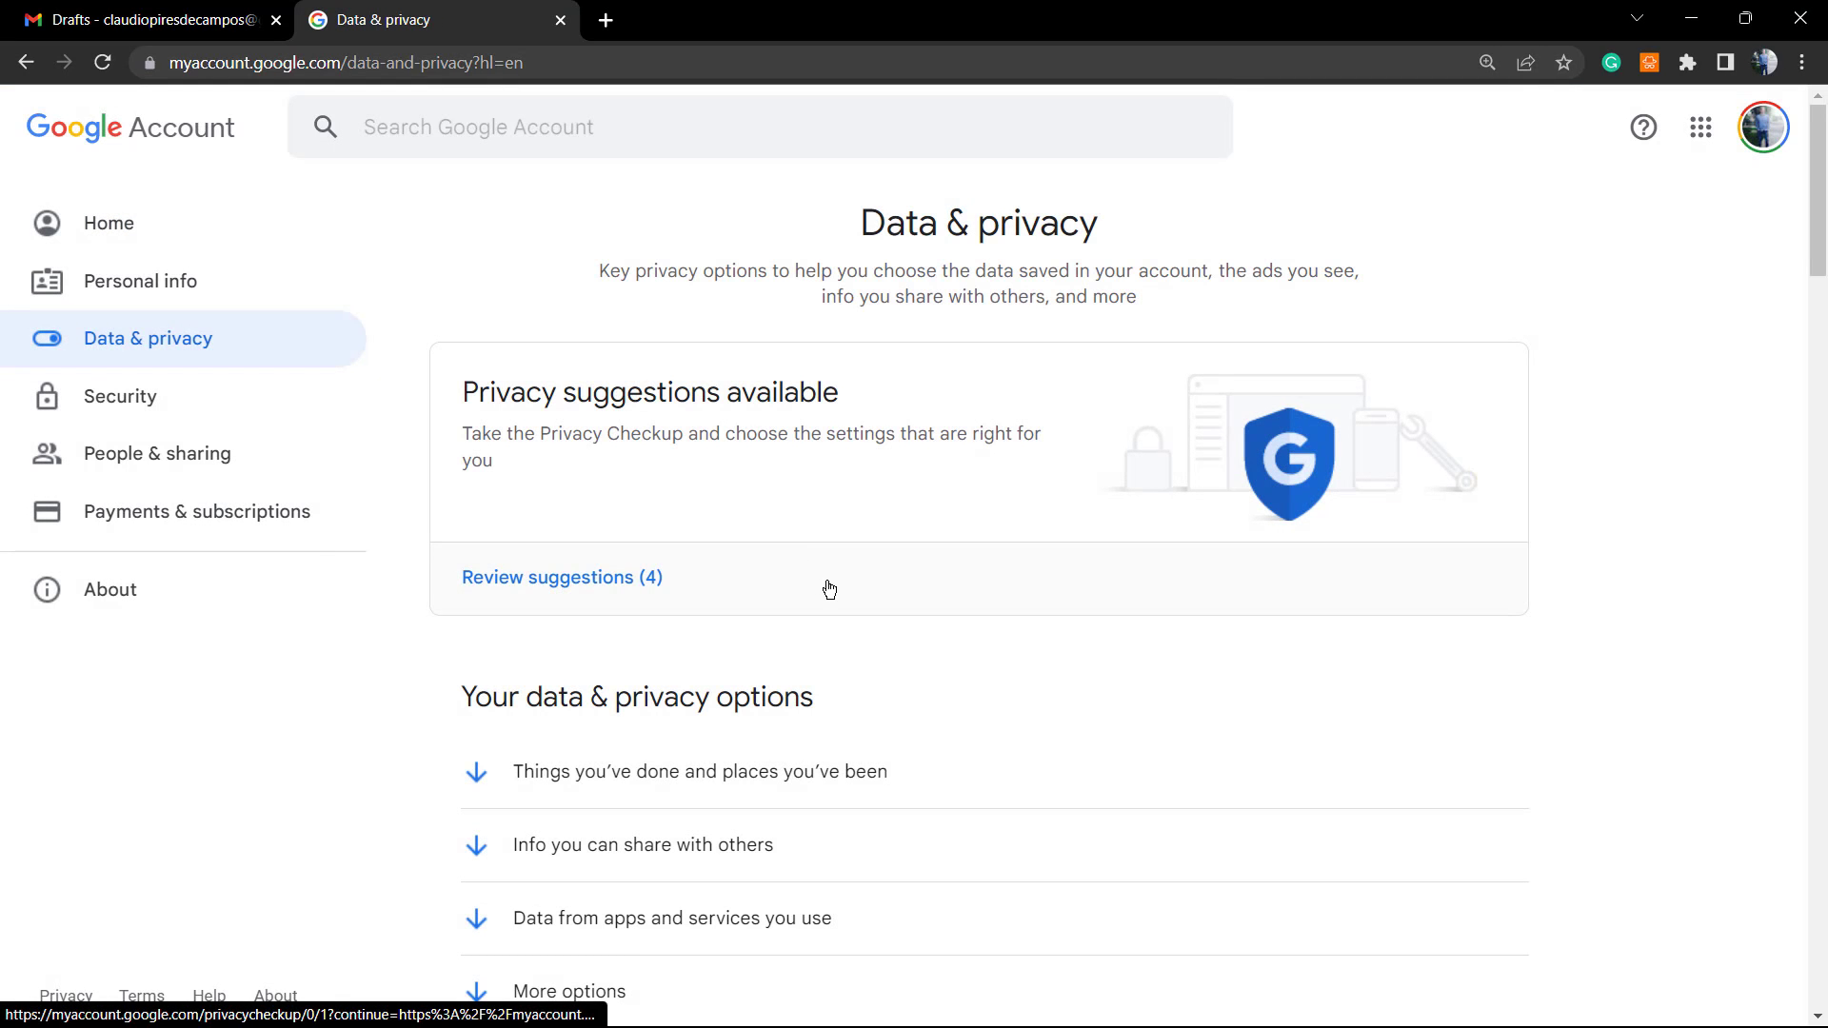
scroll(829, 590, "down", 5)
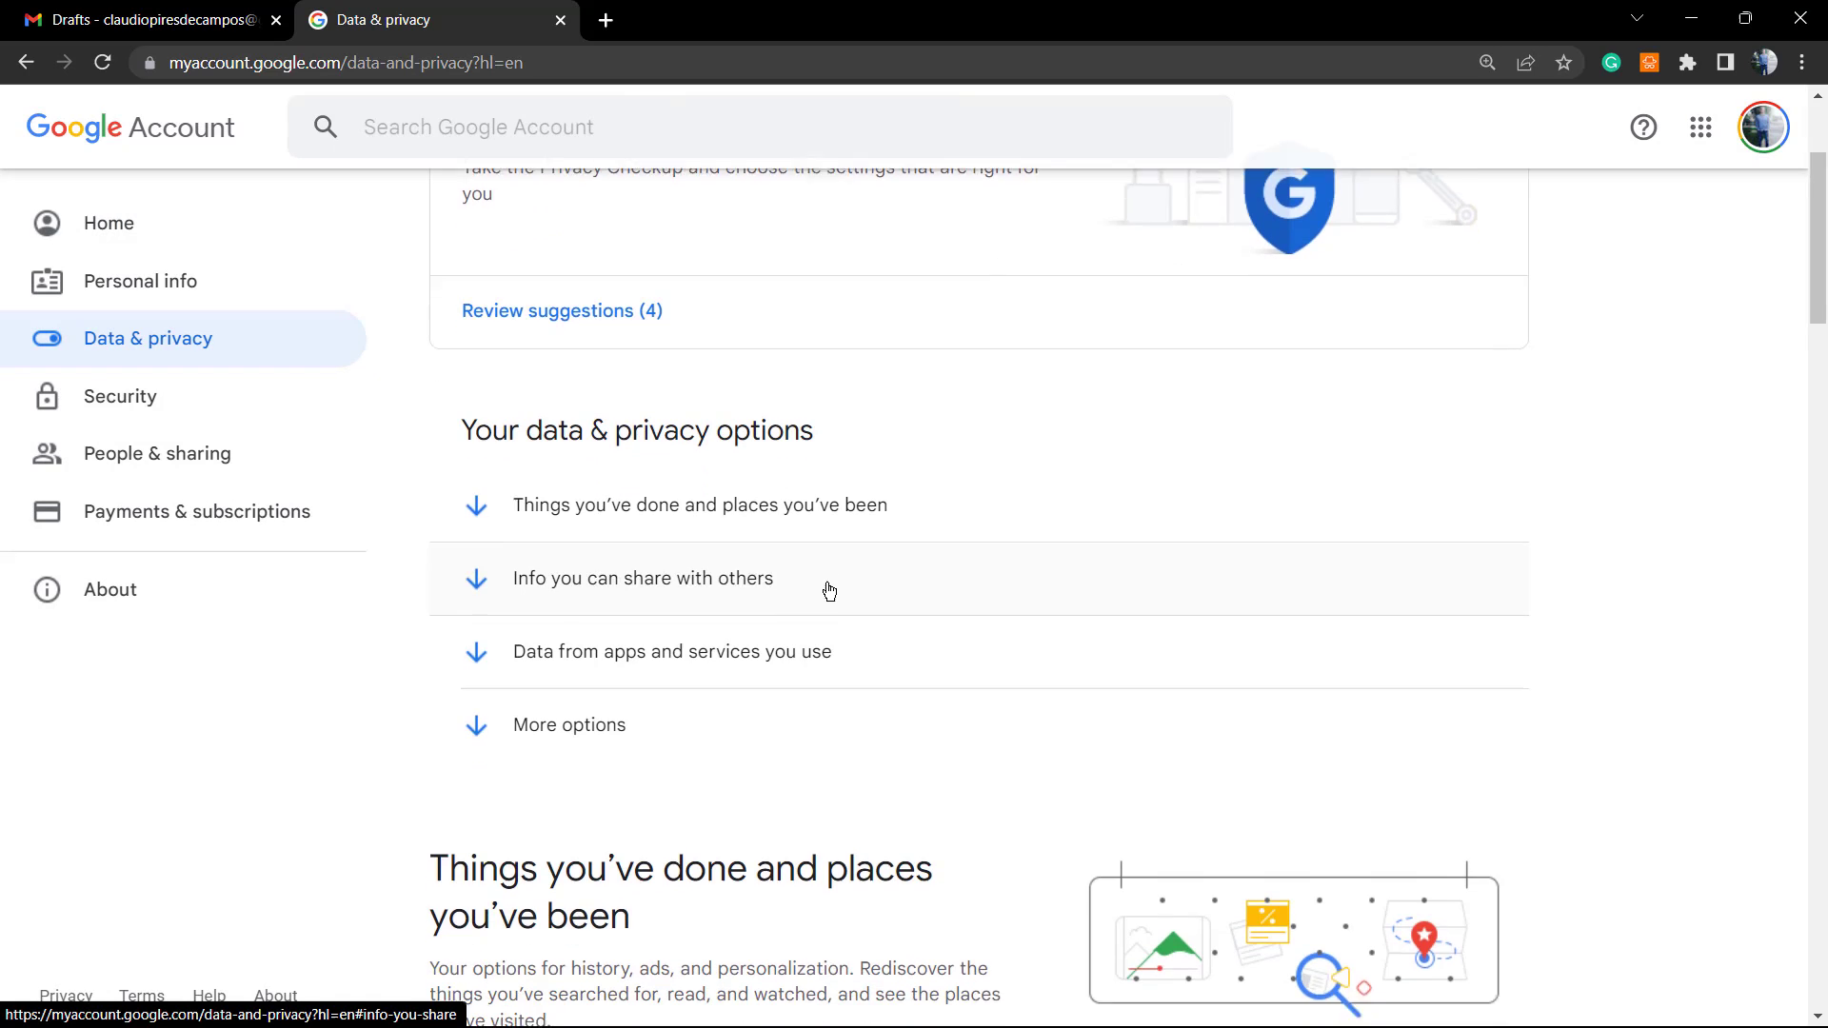
scroll(830, 591, "down", 5)
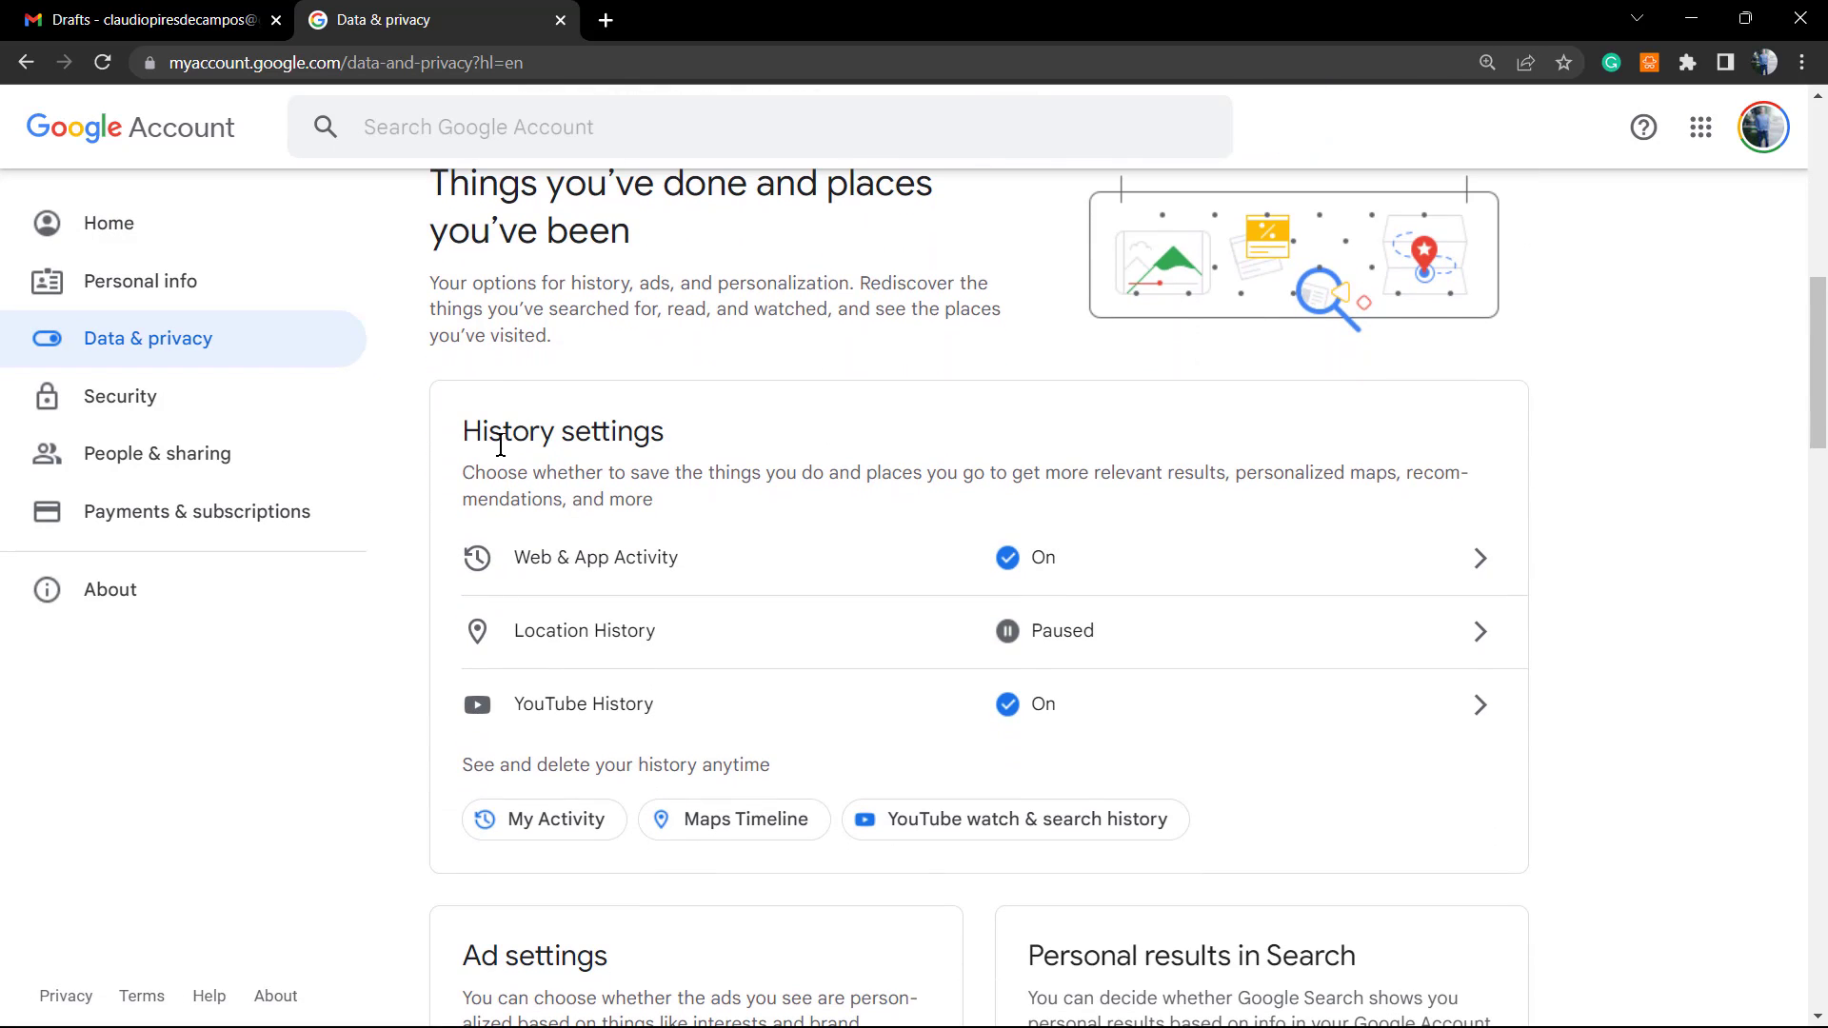
Highlight words in the History settings heading and description, such as 'relevant results', then clear the selection.
double_click(500, 446)
triple_click(500, 444)
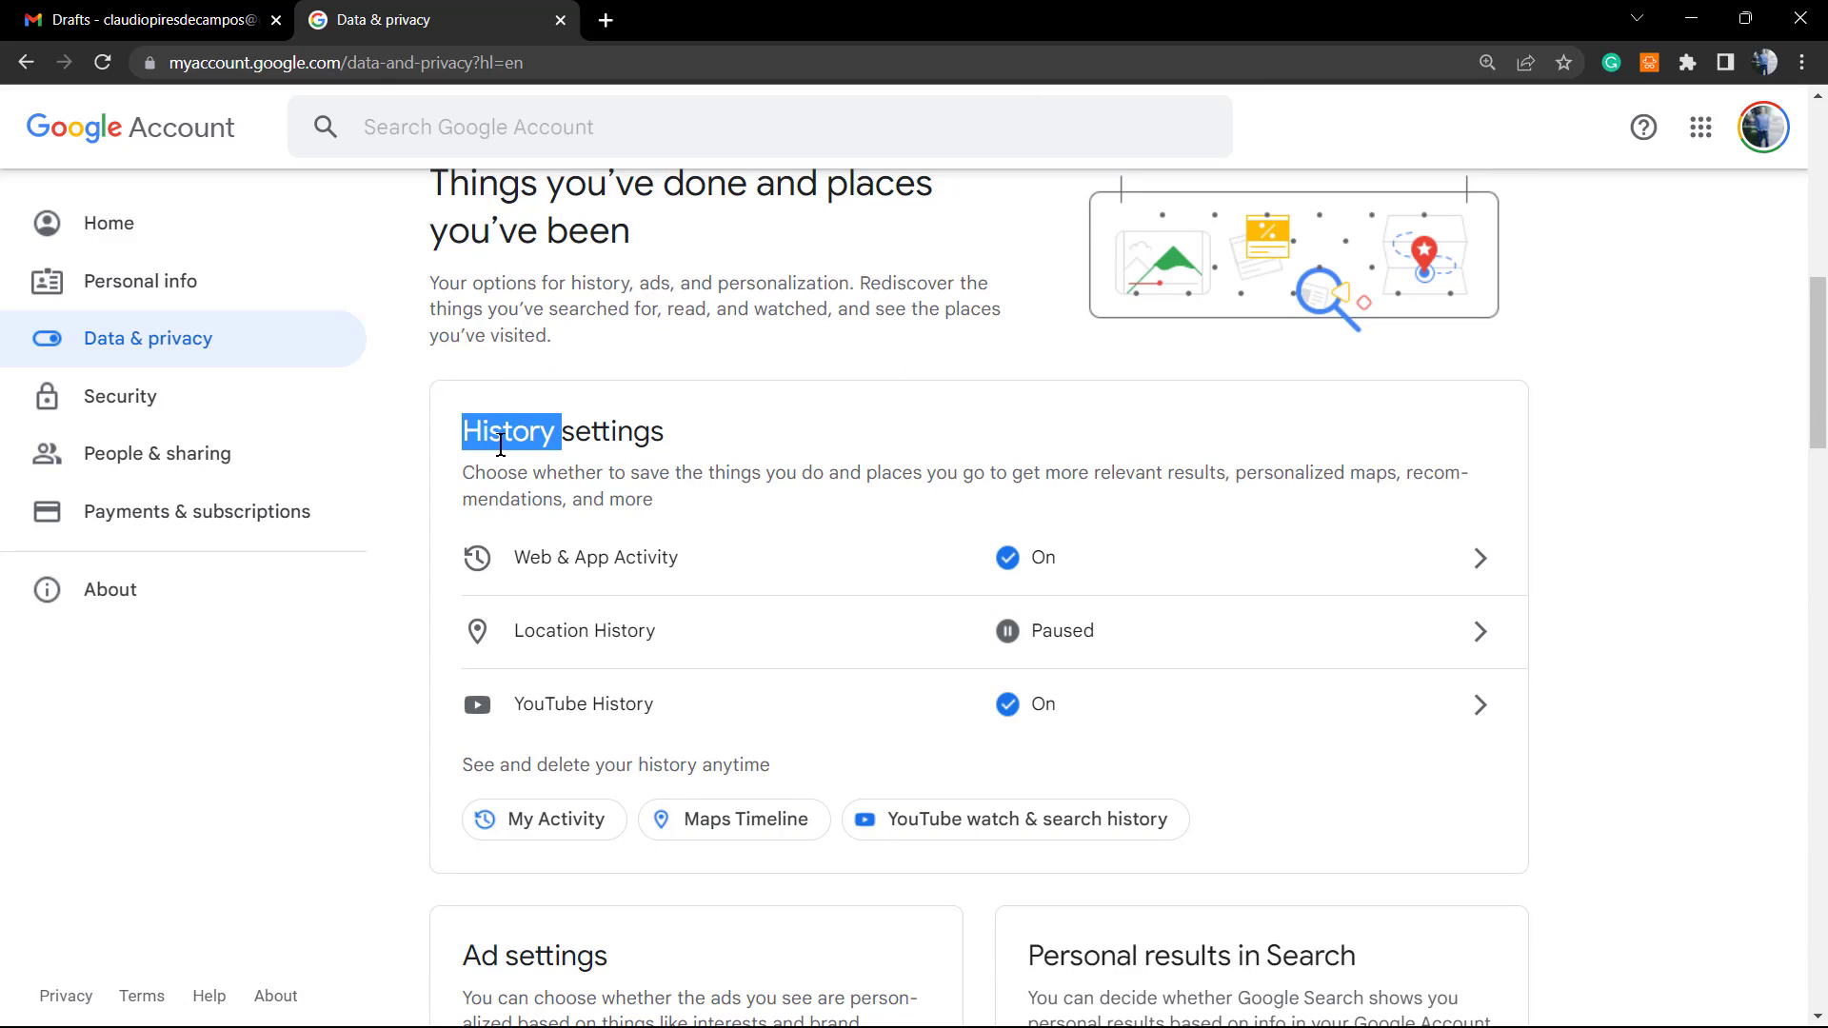
double_click(496, 475)
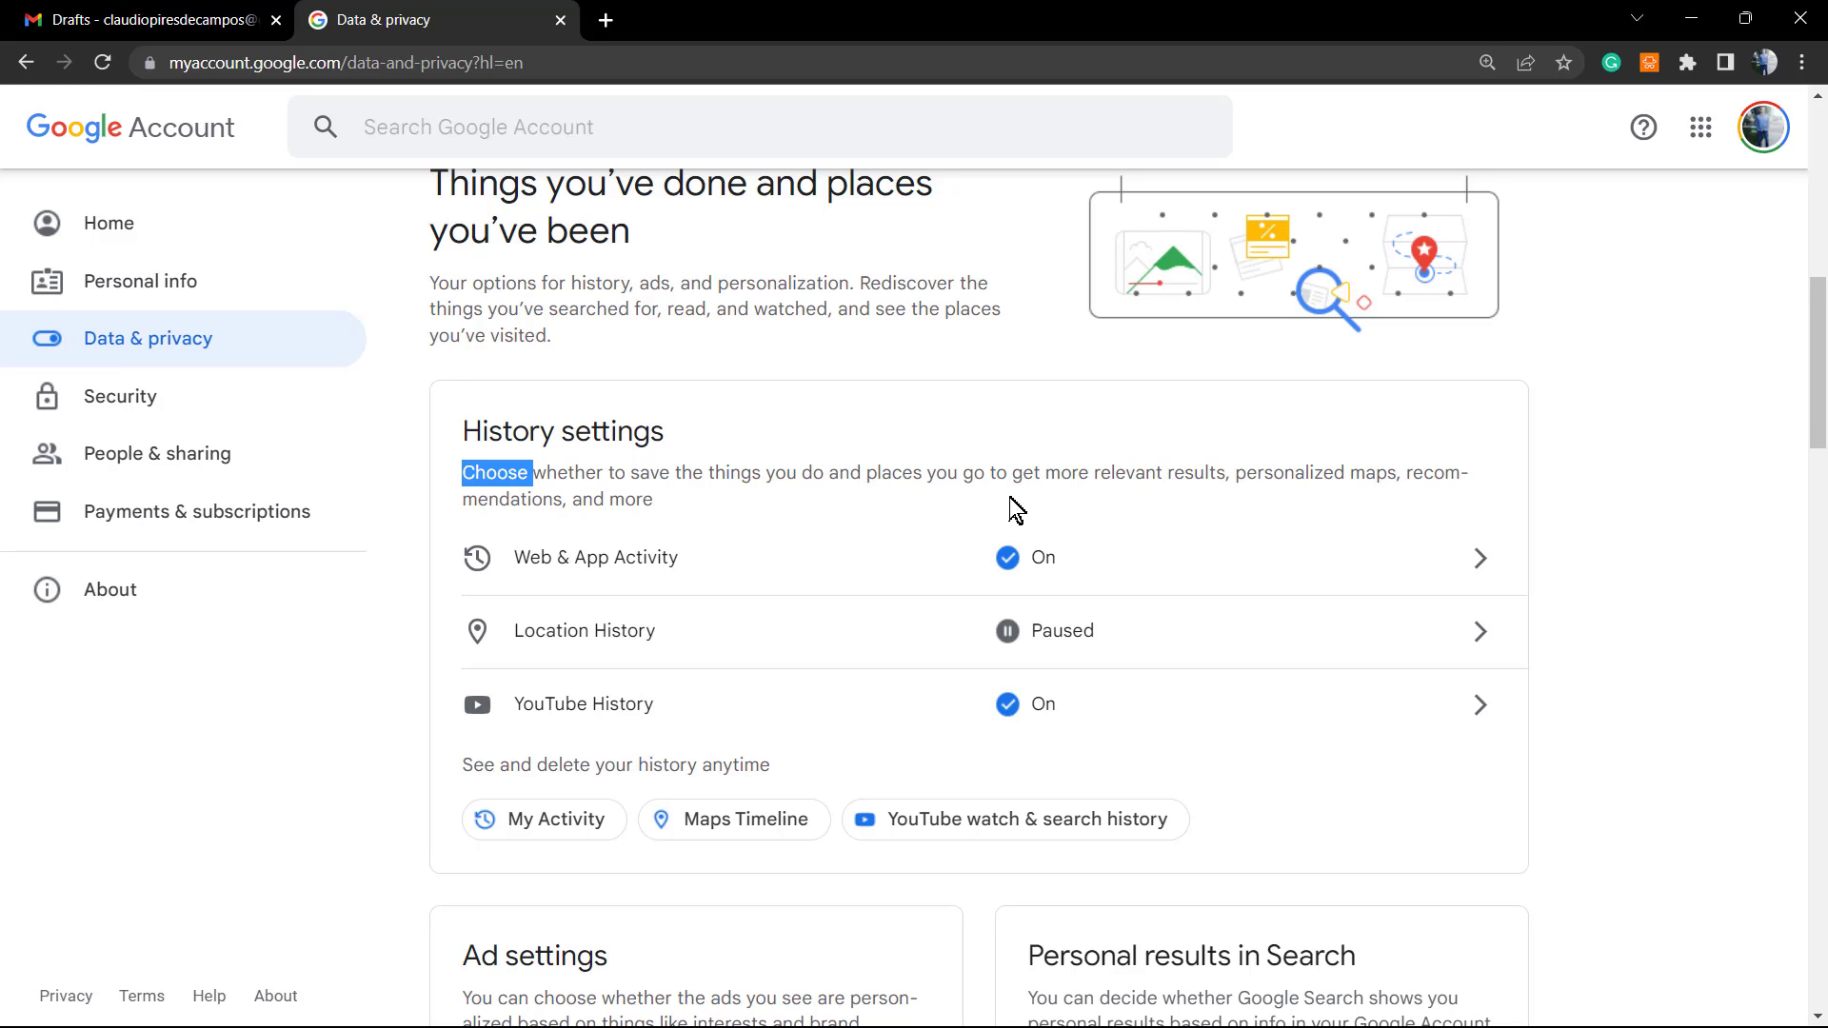
double_click(1151, 472)
left_click(1214, 473)
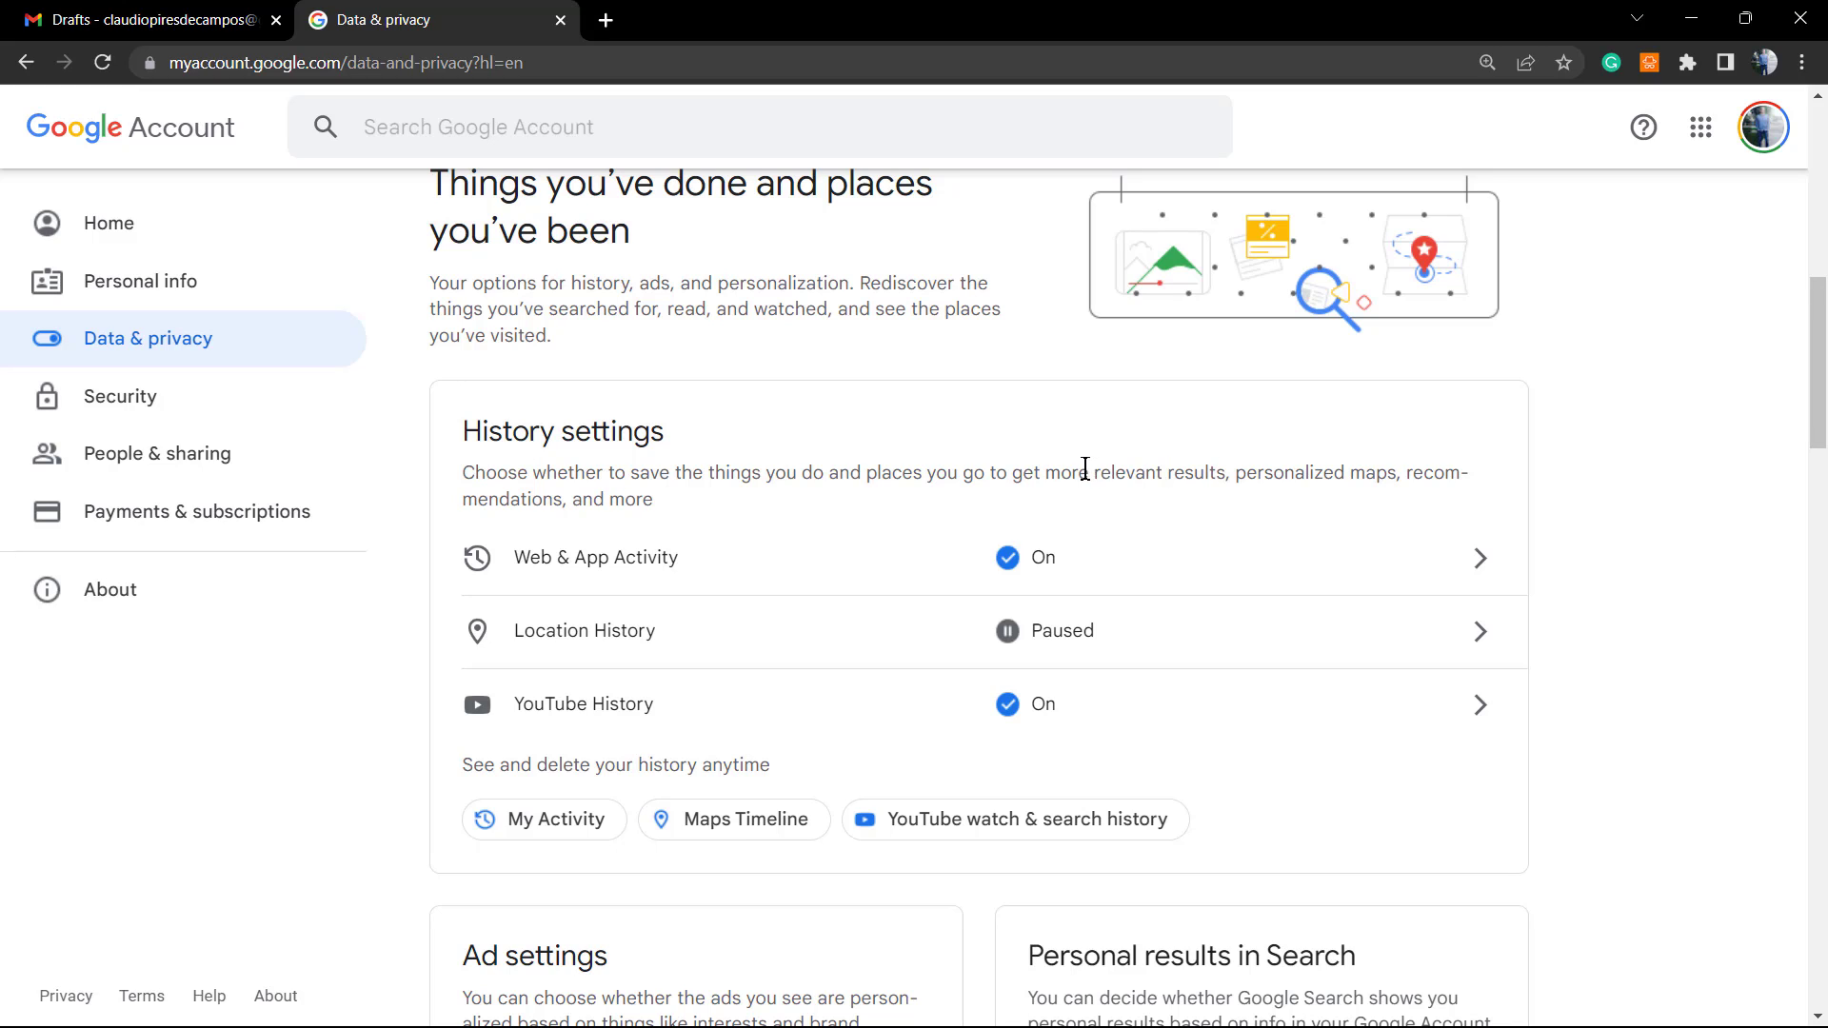
left_click_drag(1091, 473, 1397, 475)
left_click(1228, 475)
left_click(1397, 475)
left_click_drag(674, 472, 566, 501)
left_click(657, 505)
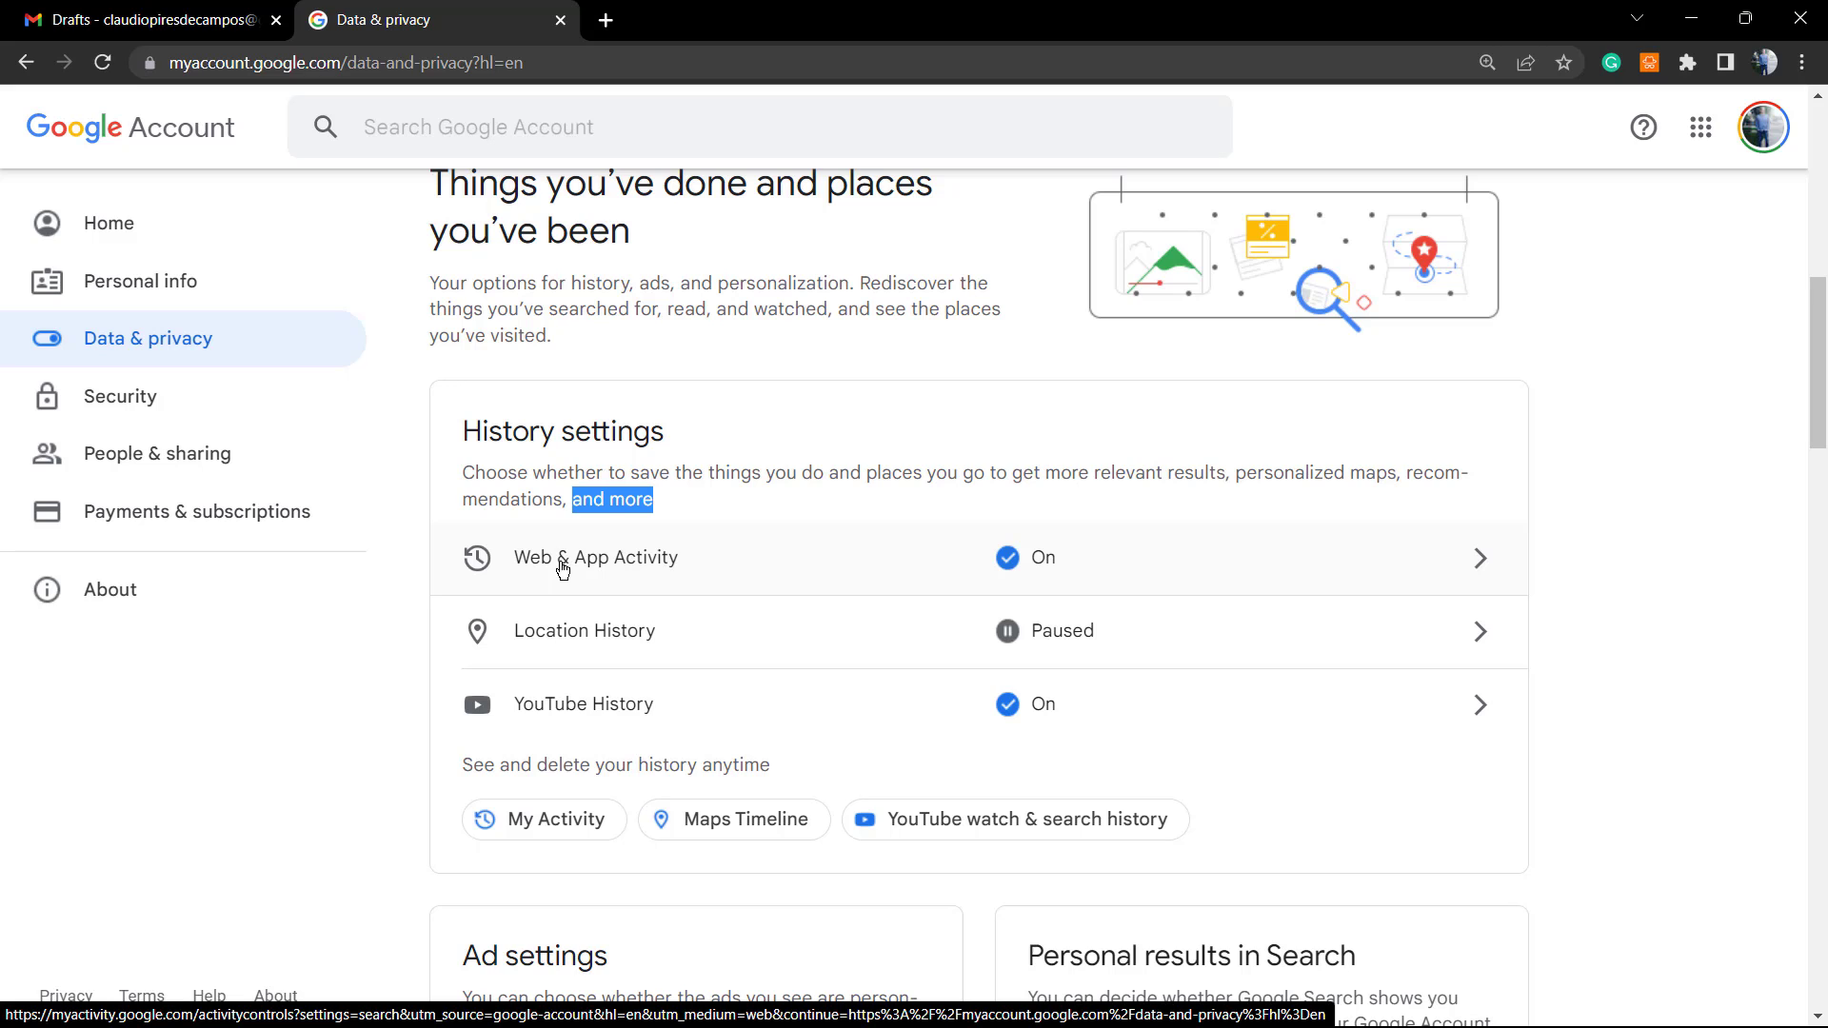
Open the Web & App Activity controls and scroll down to its Subsettings.
left_click(743, 578)
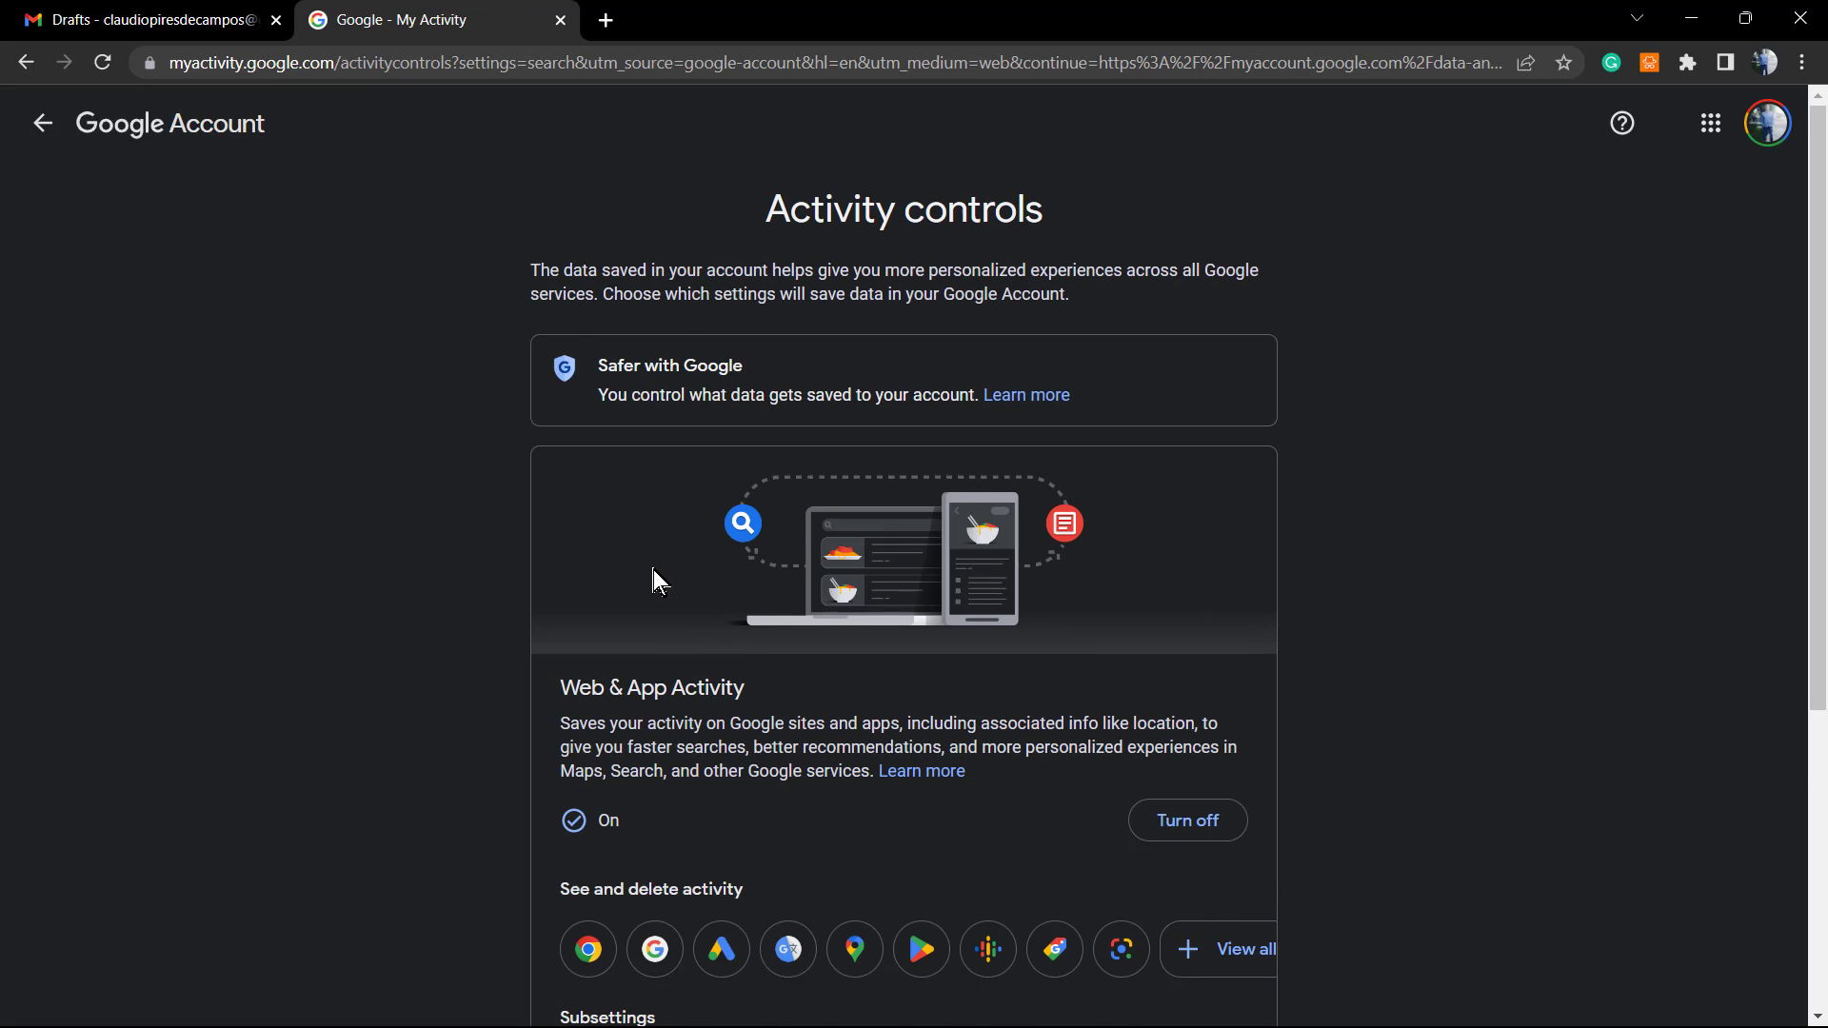
scroll(654, 571, "down", 1)
scroll(654, 568, "down", 1)
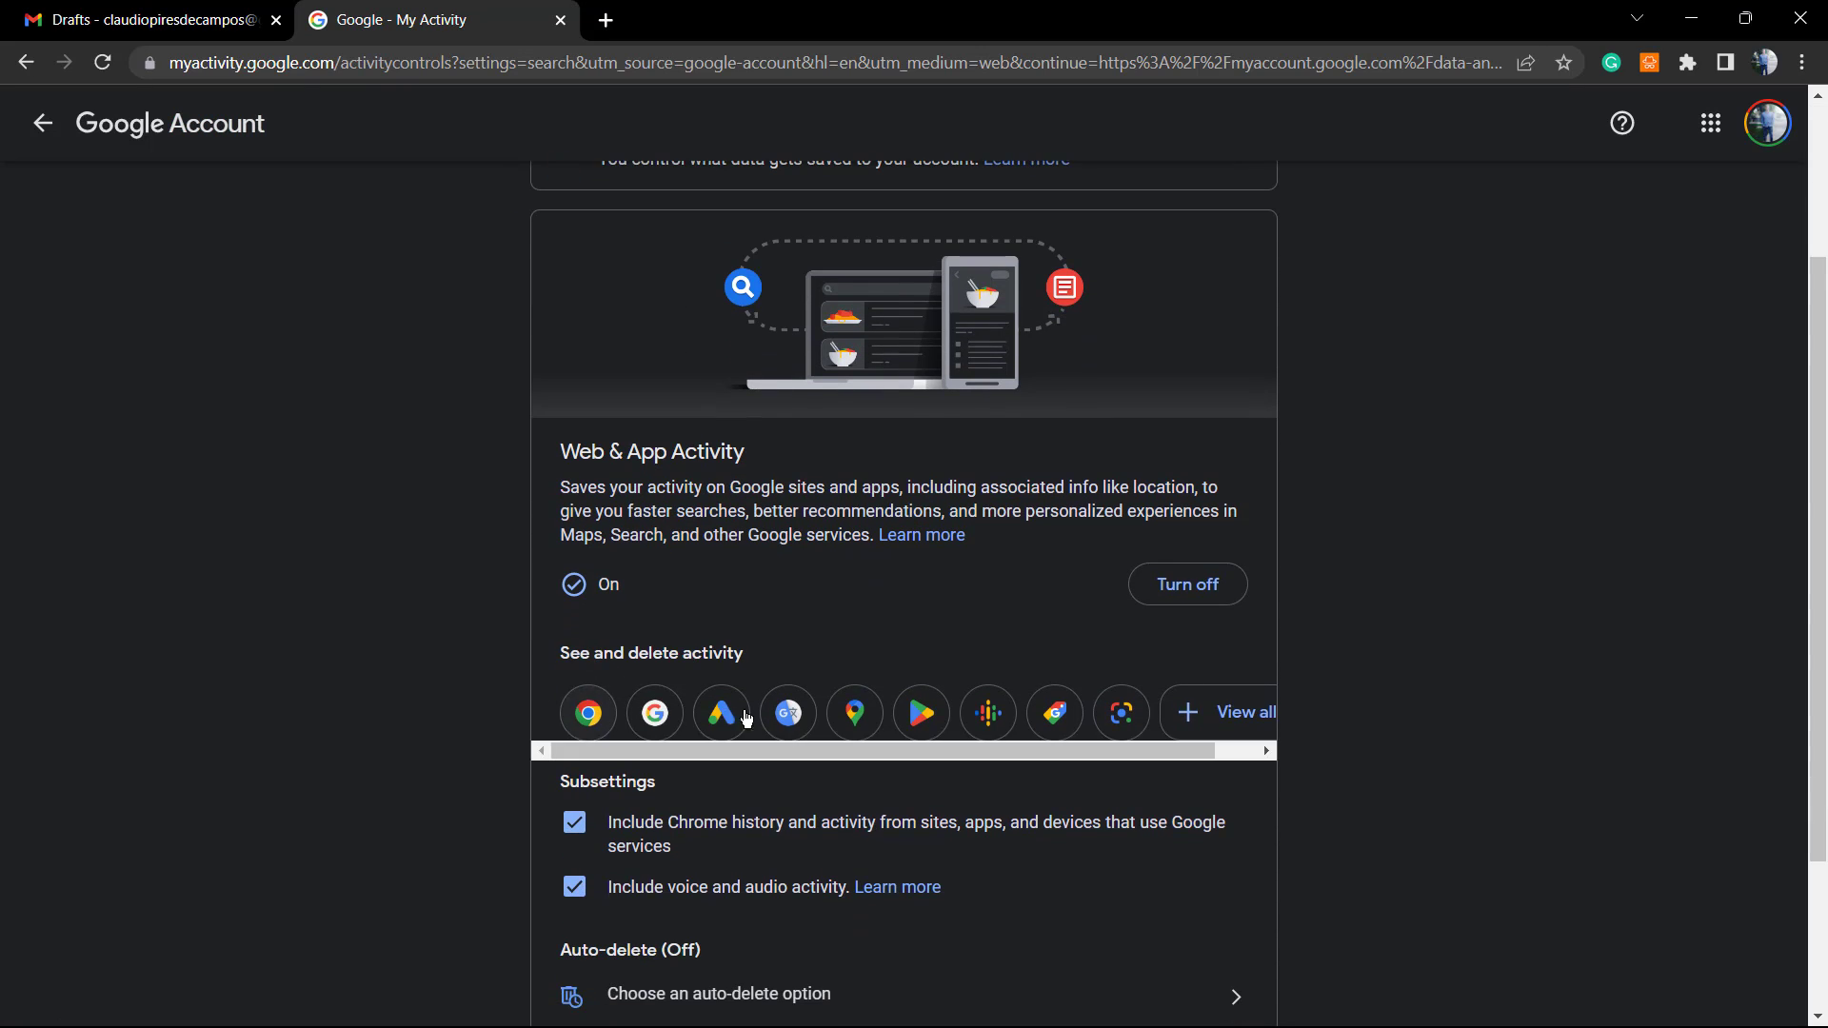
scroll(762, 724, "down", 2)
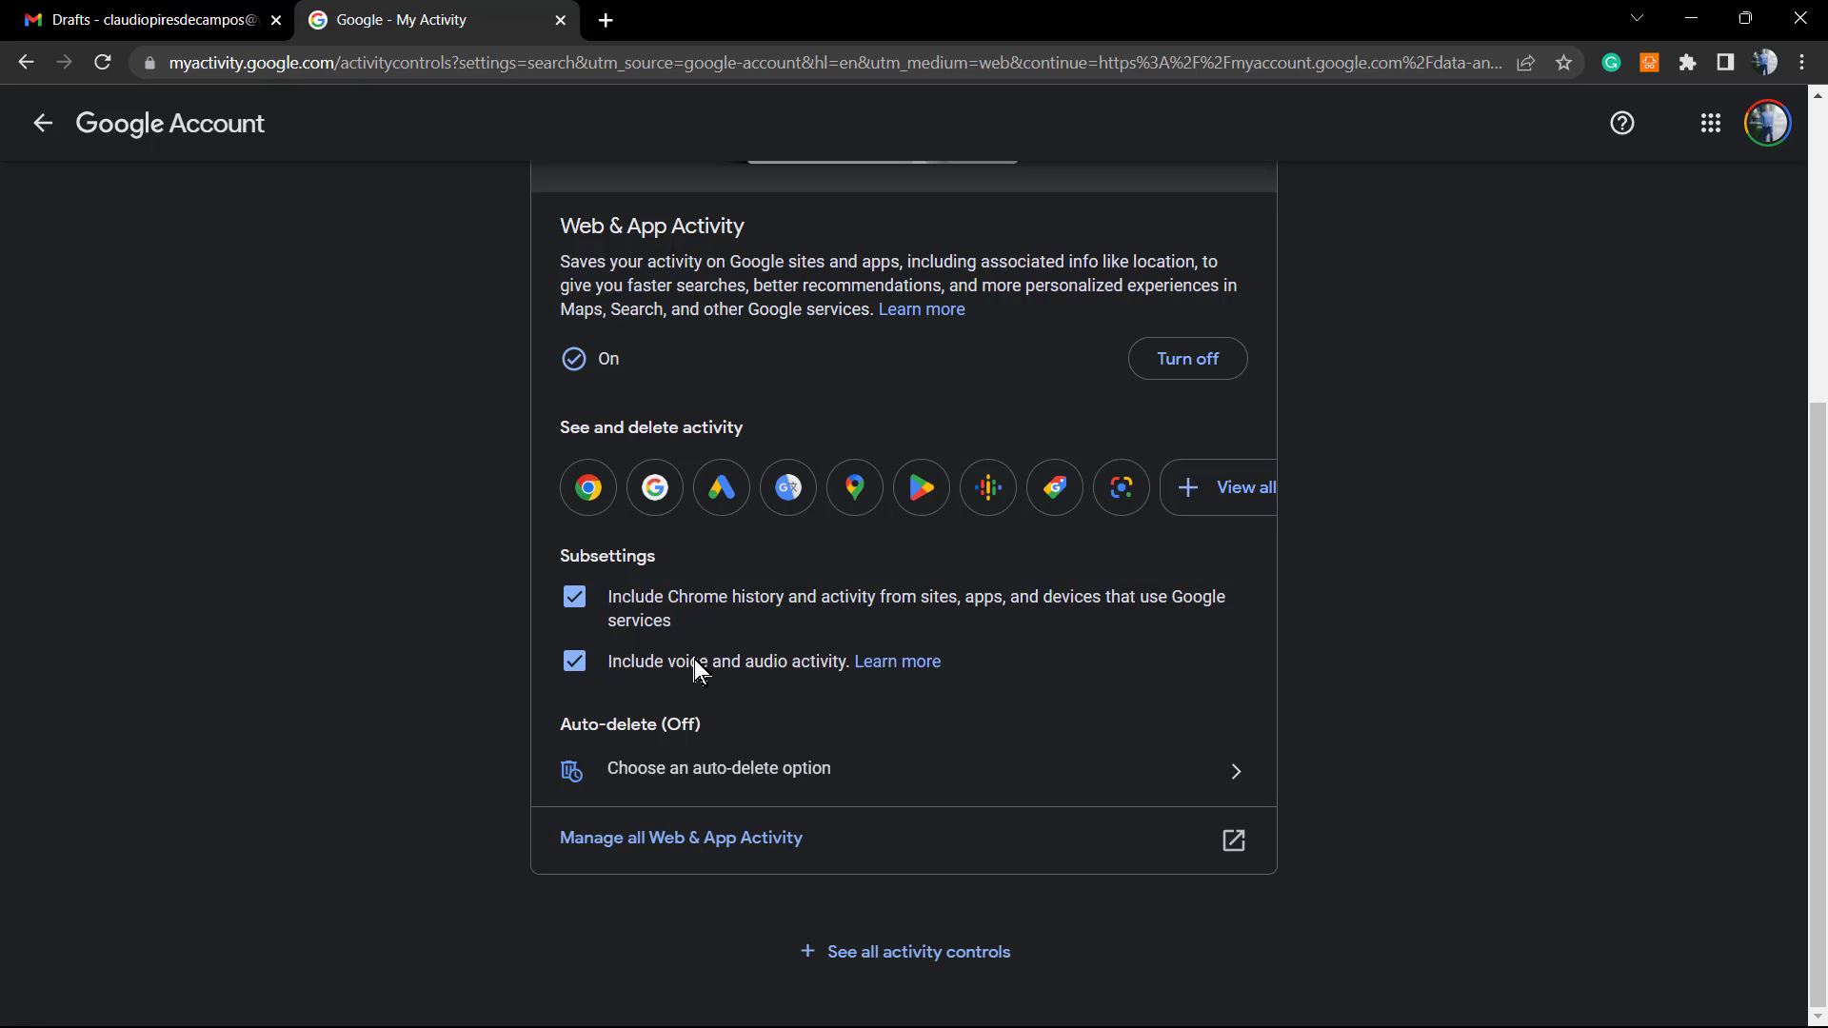
Uncheck 'Include voice and audio activity', confirm with Stop saving, and acknowledge with Got it.
left_click(574, 661)
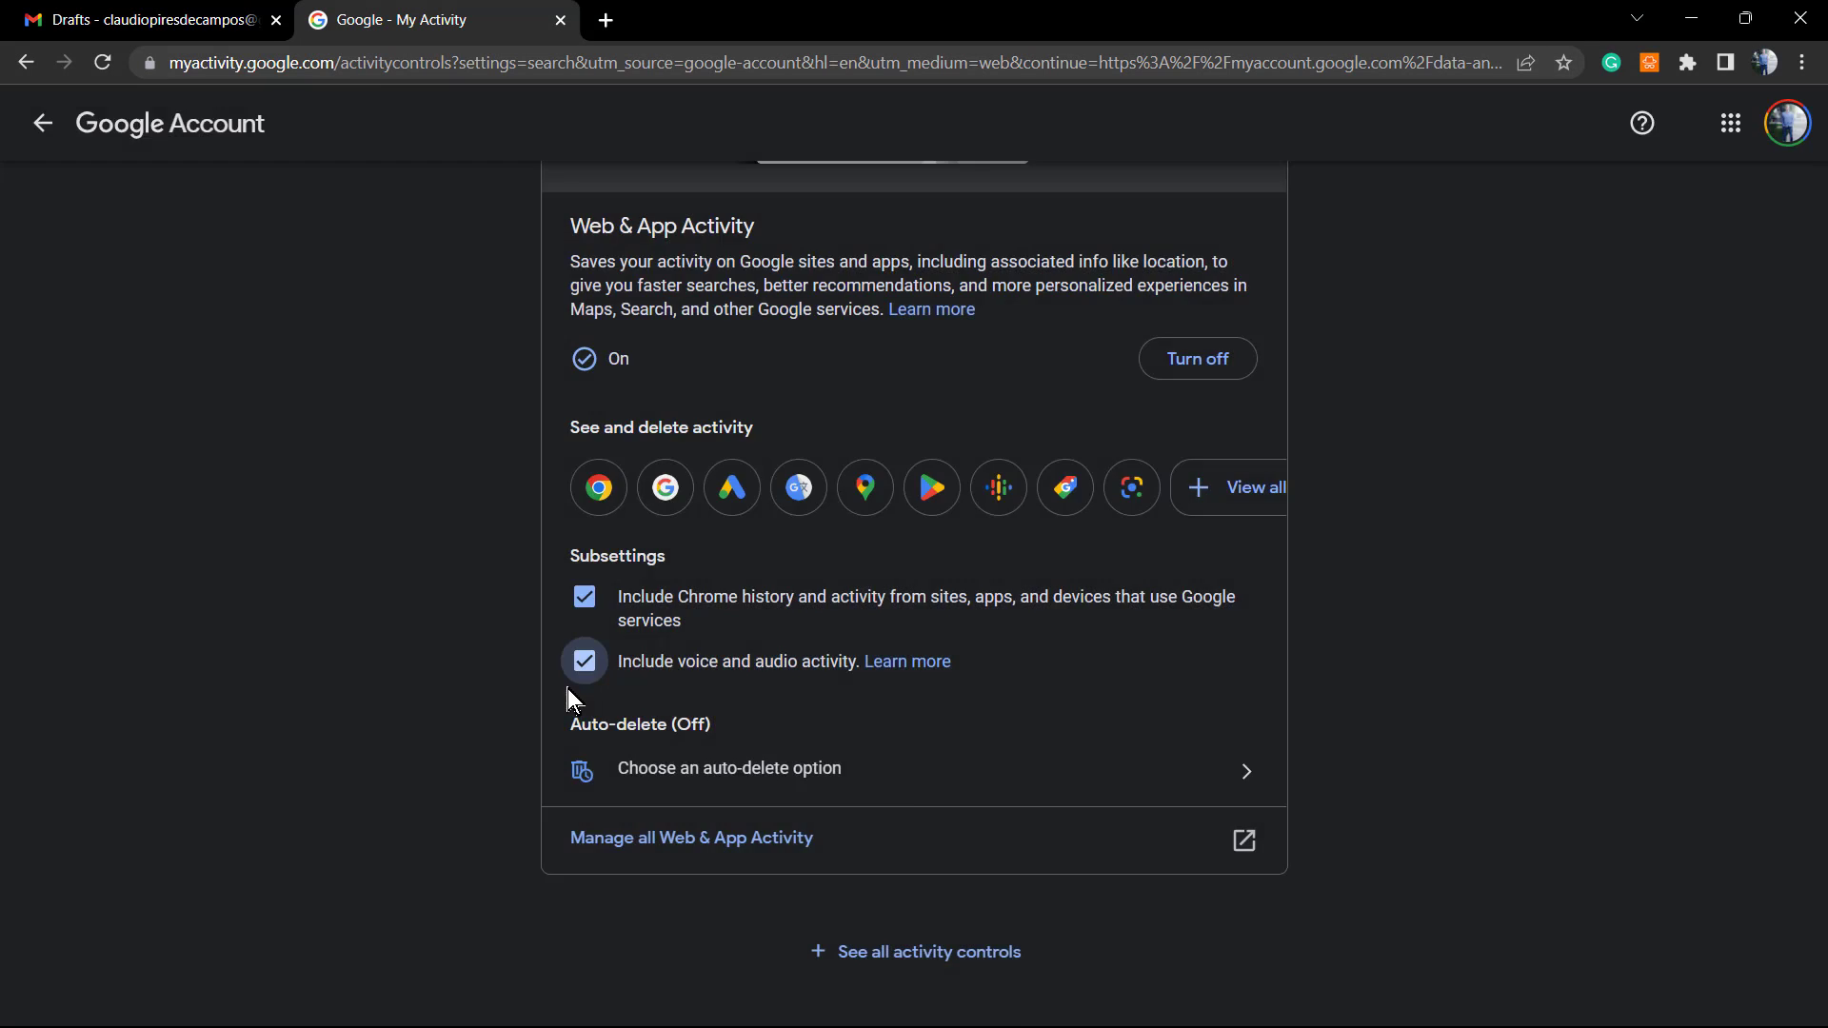
scroll(1077, 716, "down", 5)
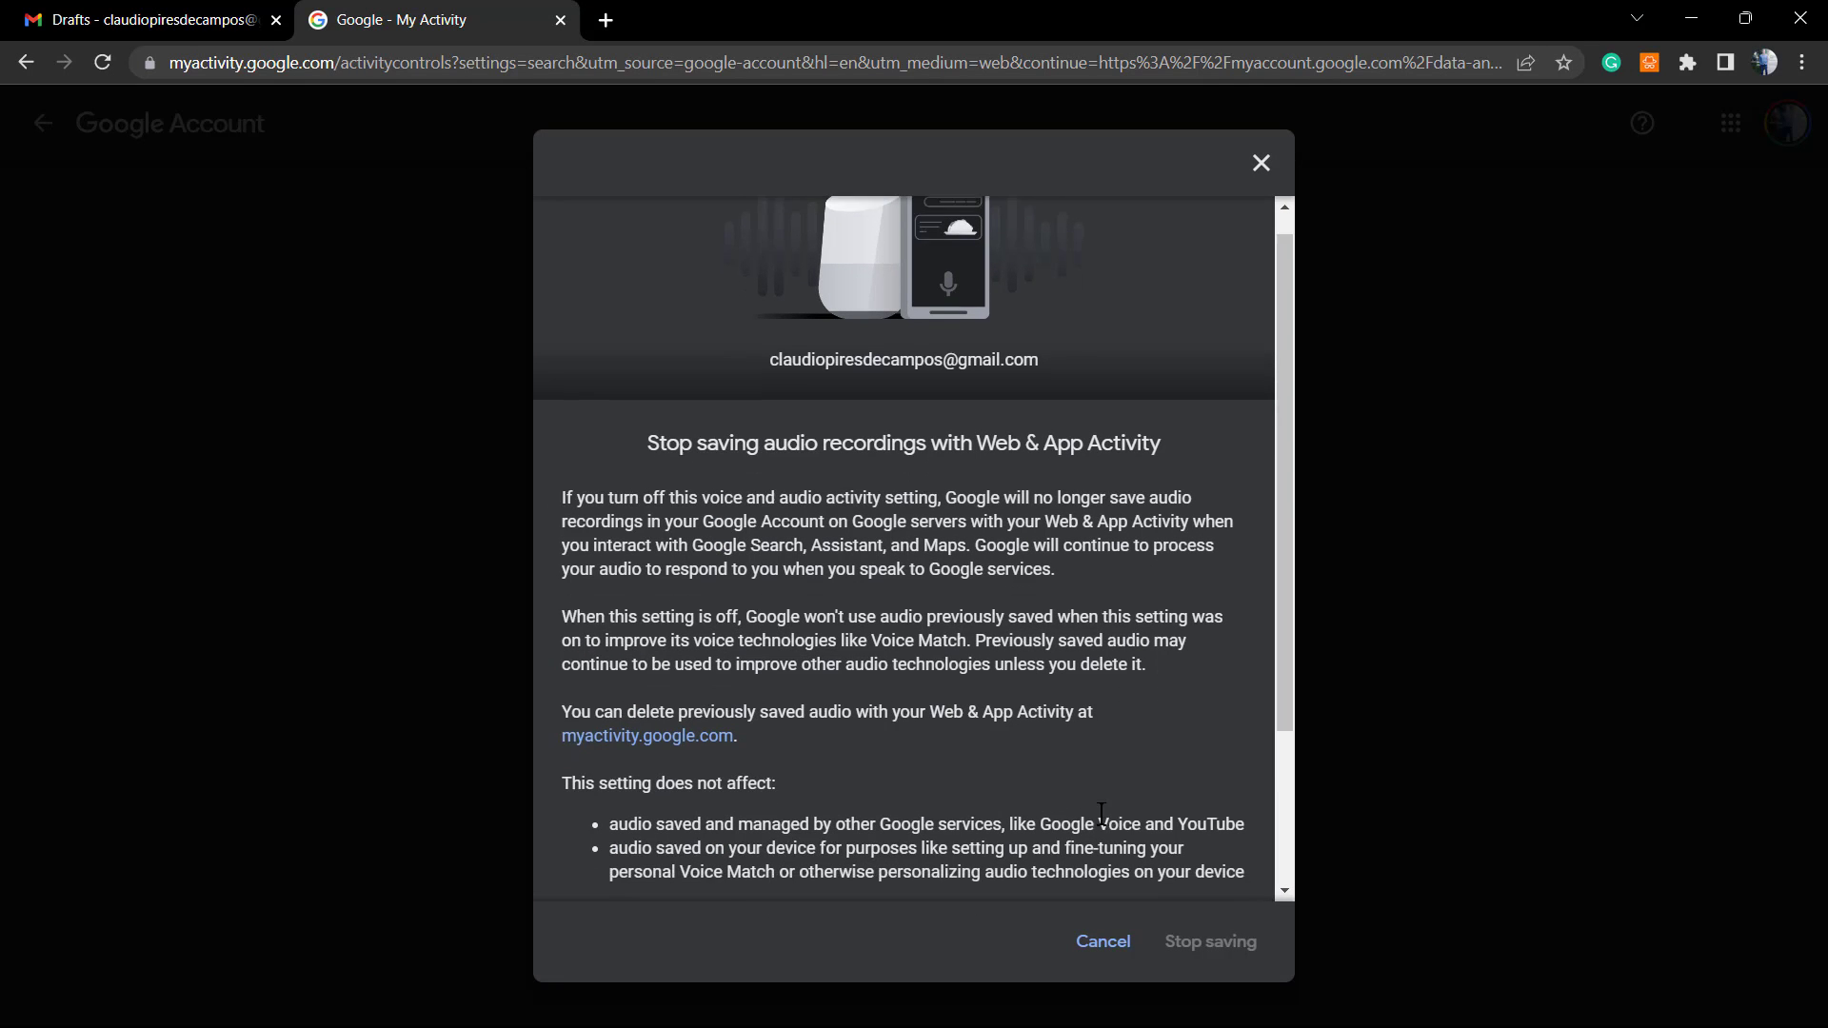
scroll(938, 721, "up", 5)
scroll(938, 721, "down", 3)
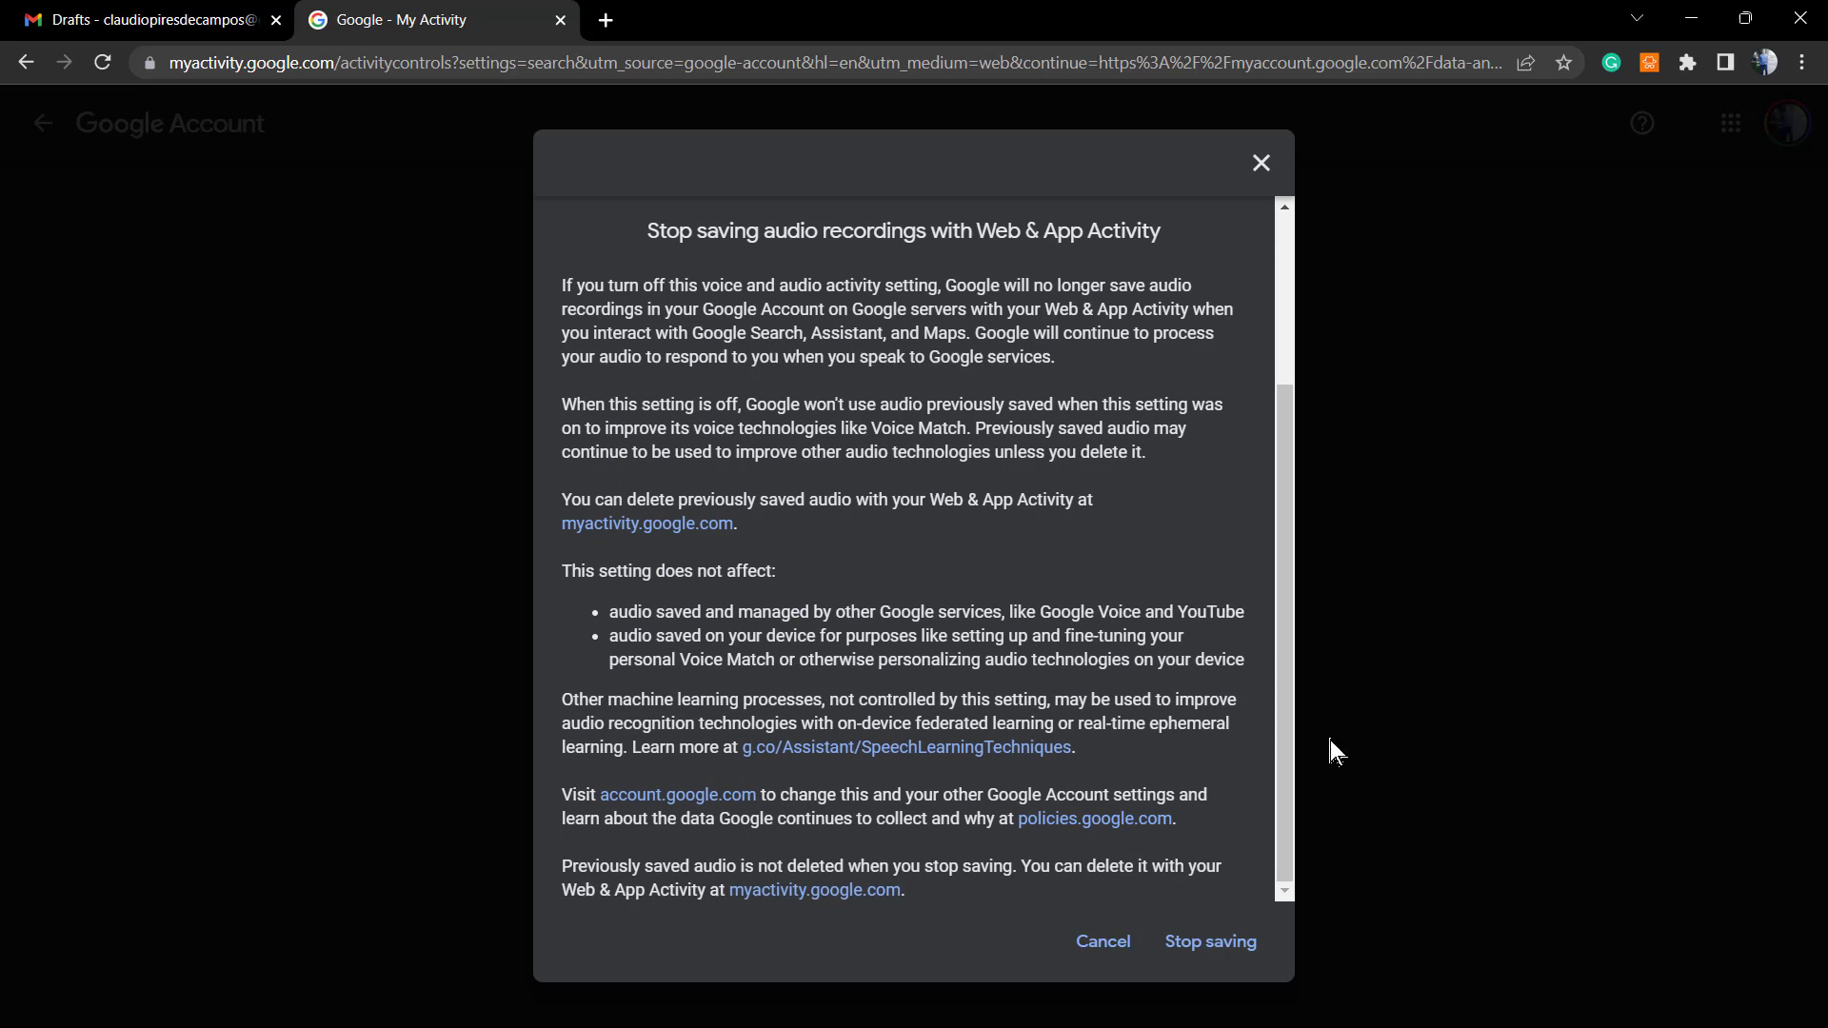
left_click(1212, 947)
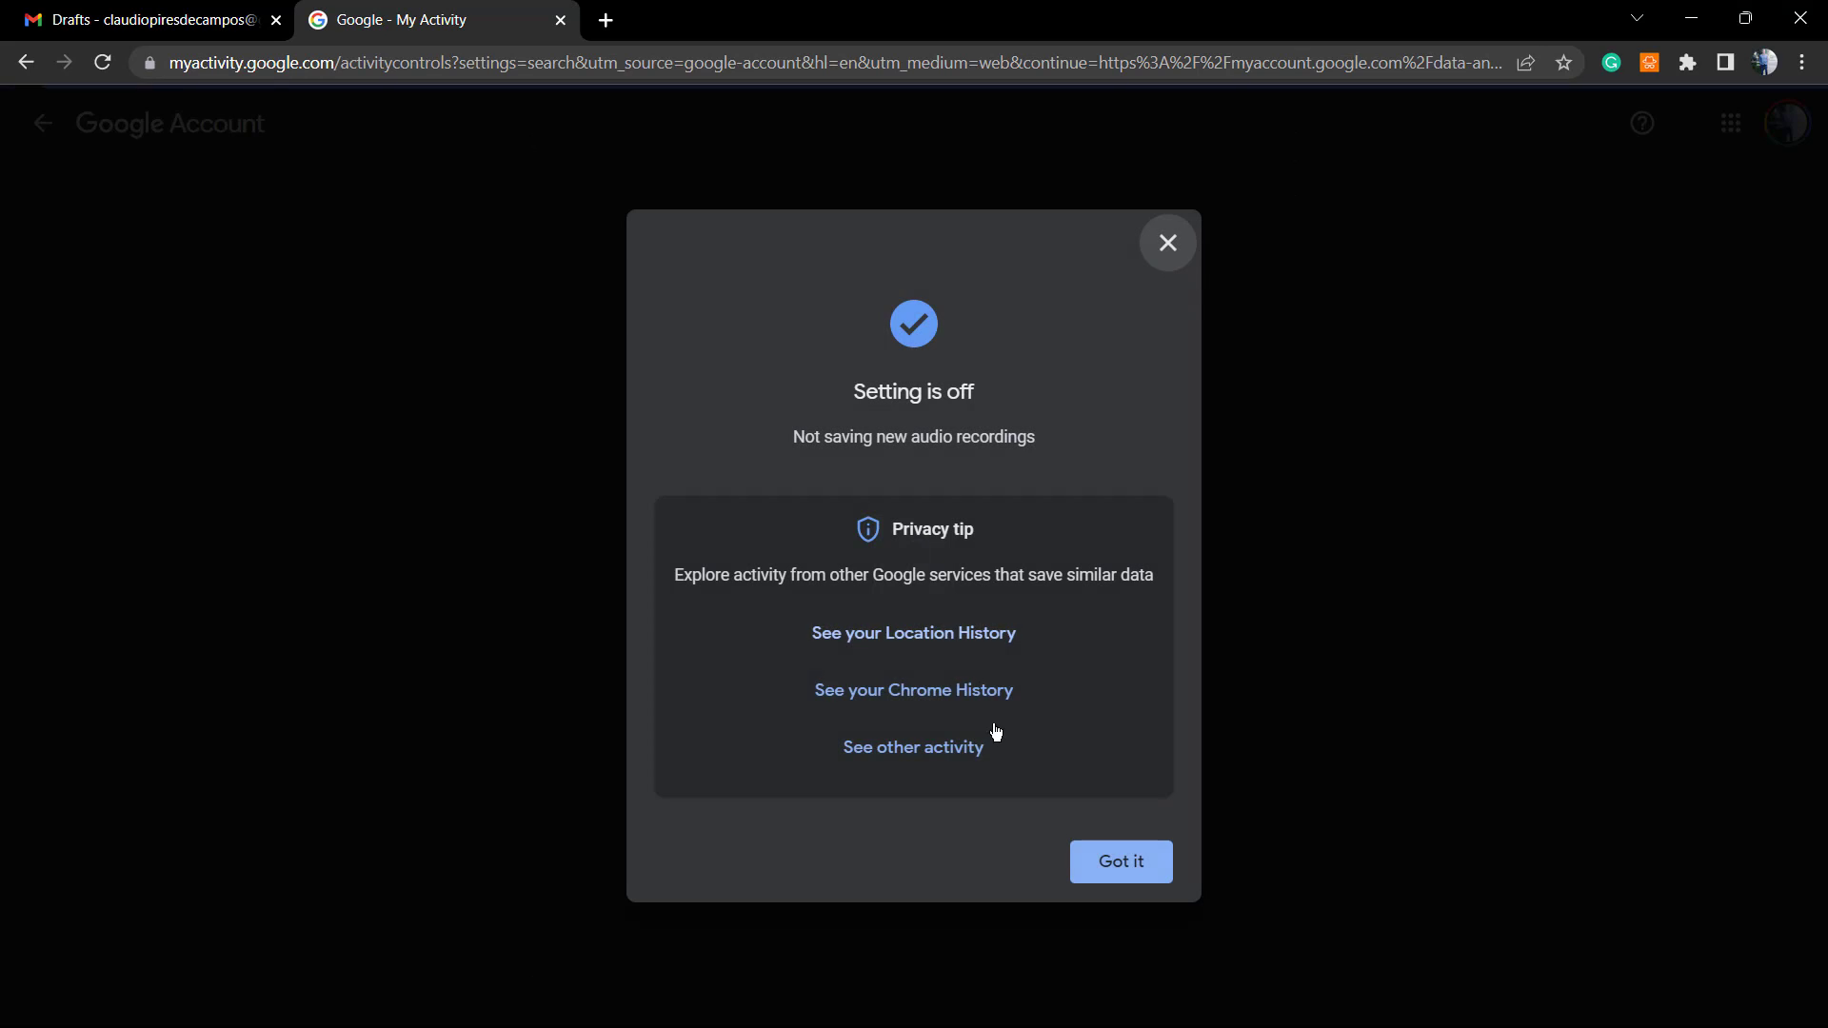
left_click(1070, 846)
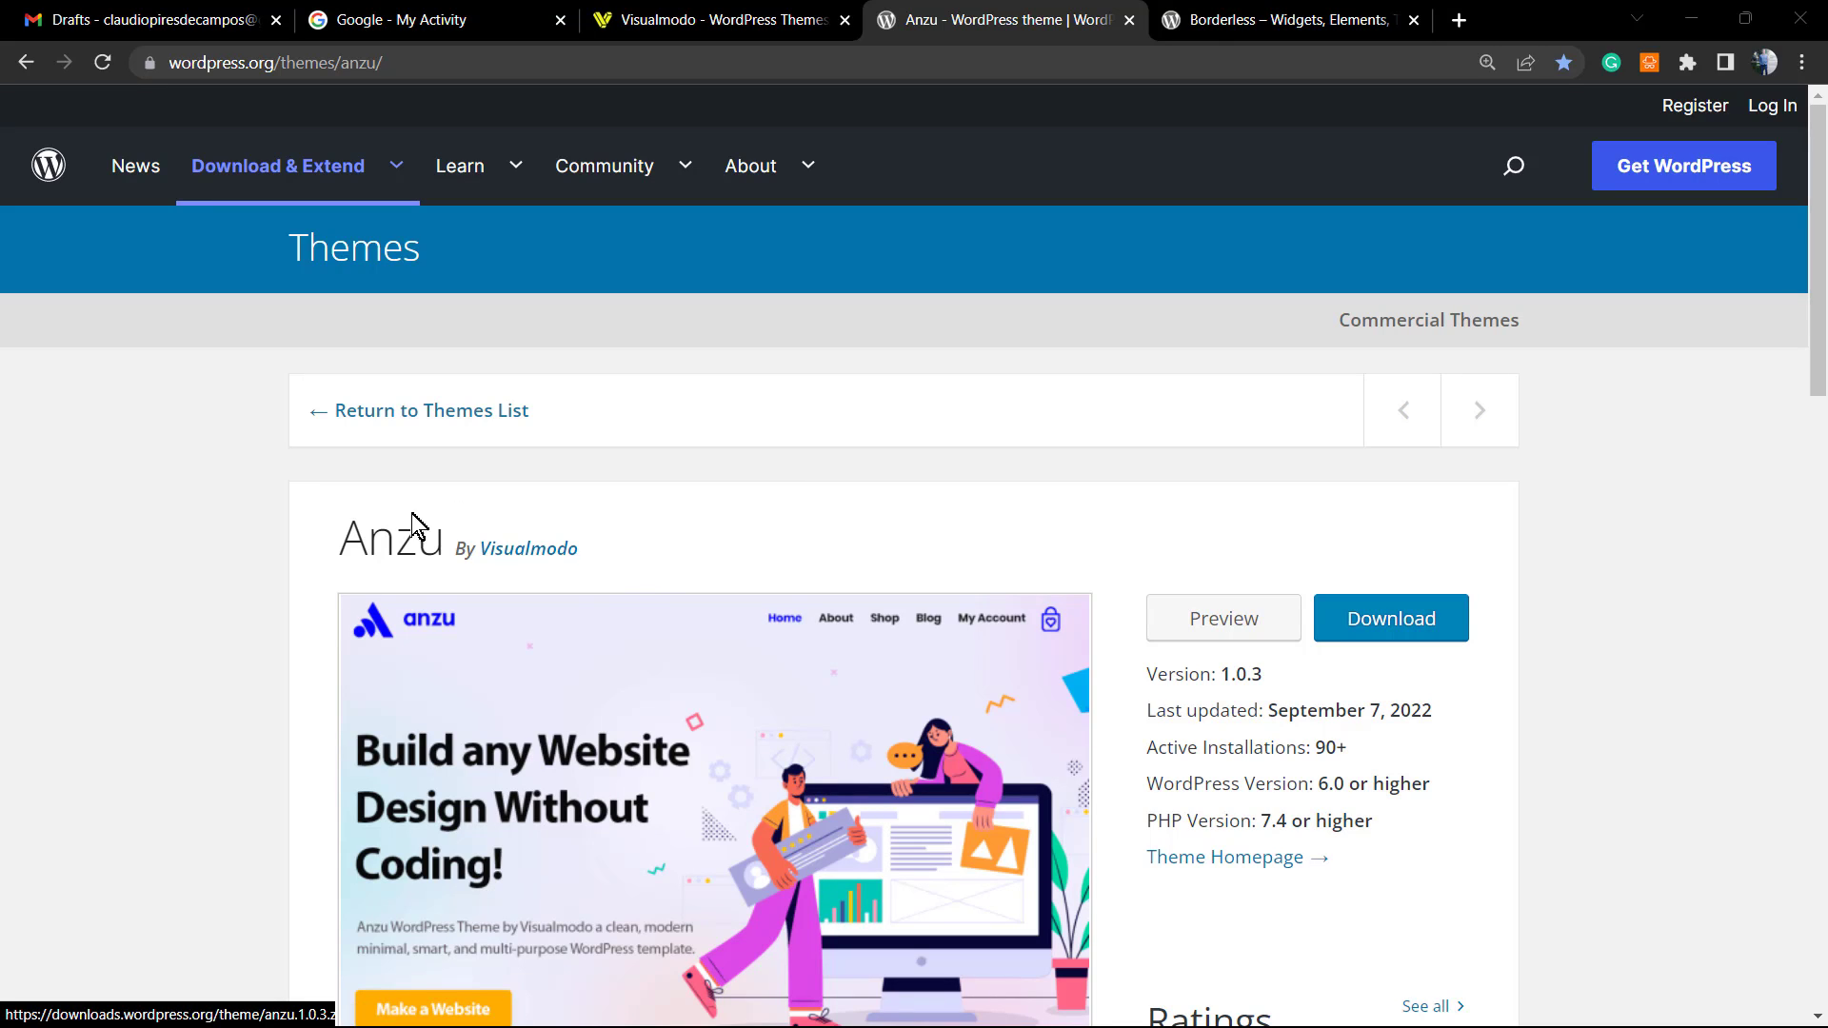
Highlight 'Anzu' on the theme page, then 'Borderless' in the Borderless plugin title.
double_click(374, 543)
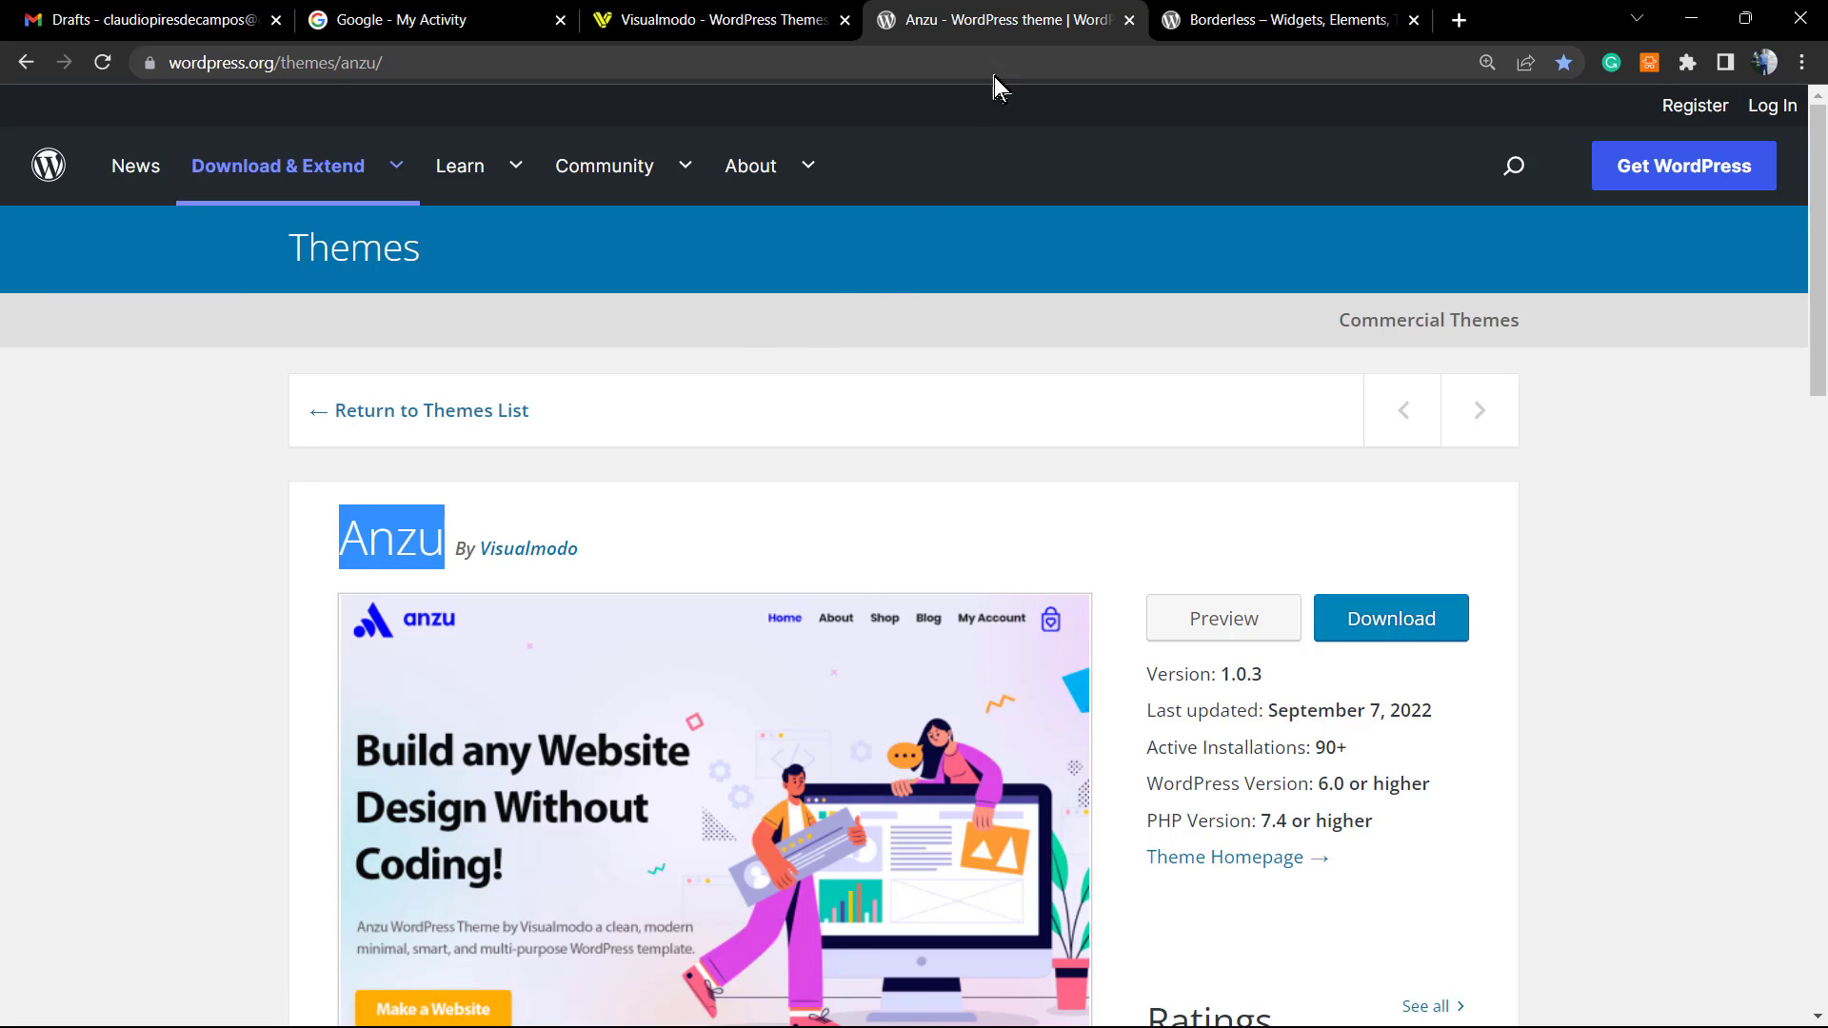
left_click(1247, 19)
double_click(556, 792)
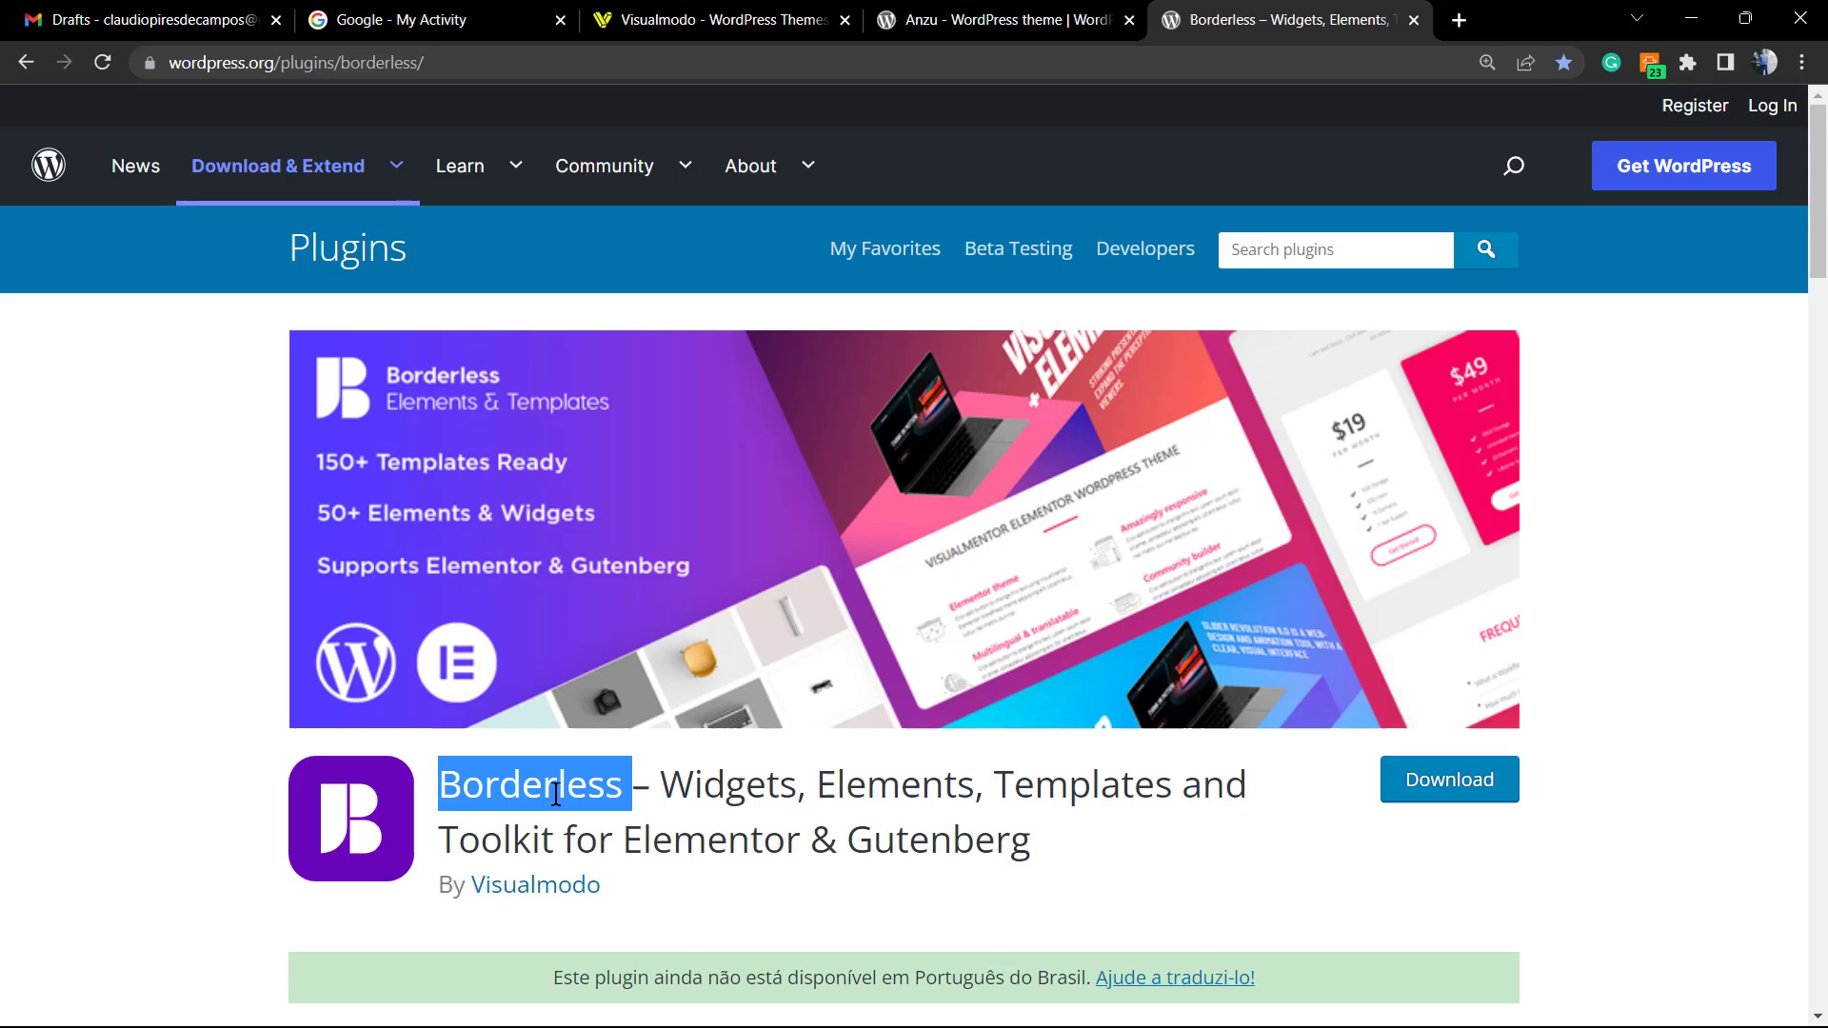
left_click(667, 795)
Highlight Widgets, Elements, Templates and Toolkit in the plugin title, then move to Visualmodo's homepage.
double_click(667, 795)
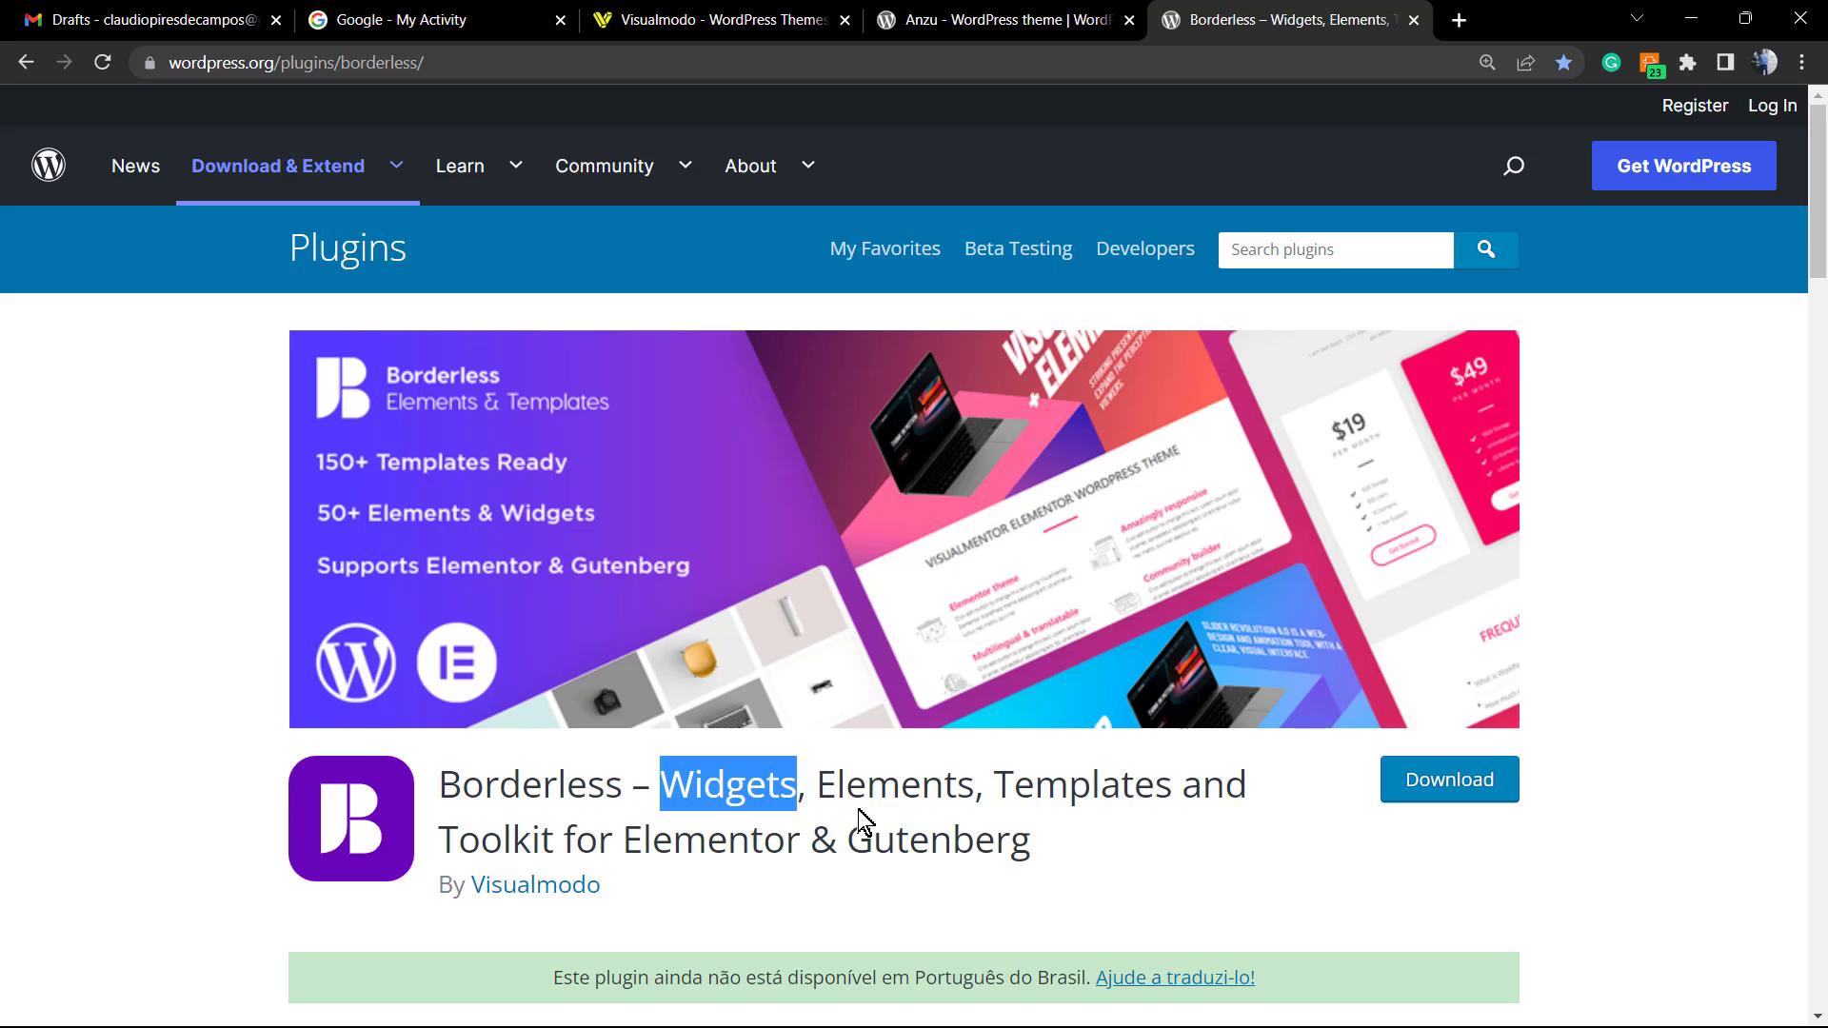
double_click(866, 811)
double_click(1088, 798)
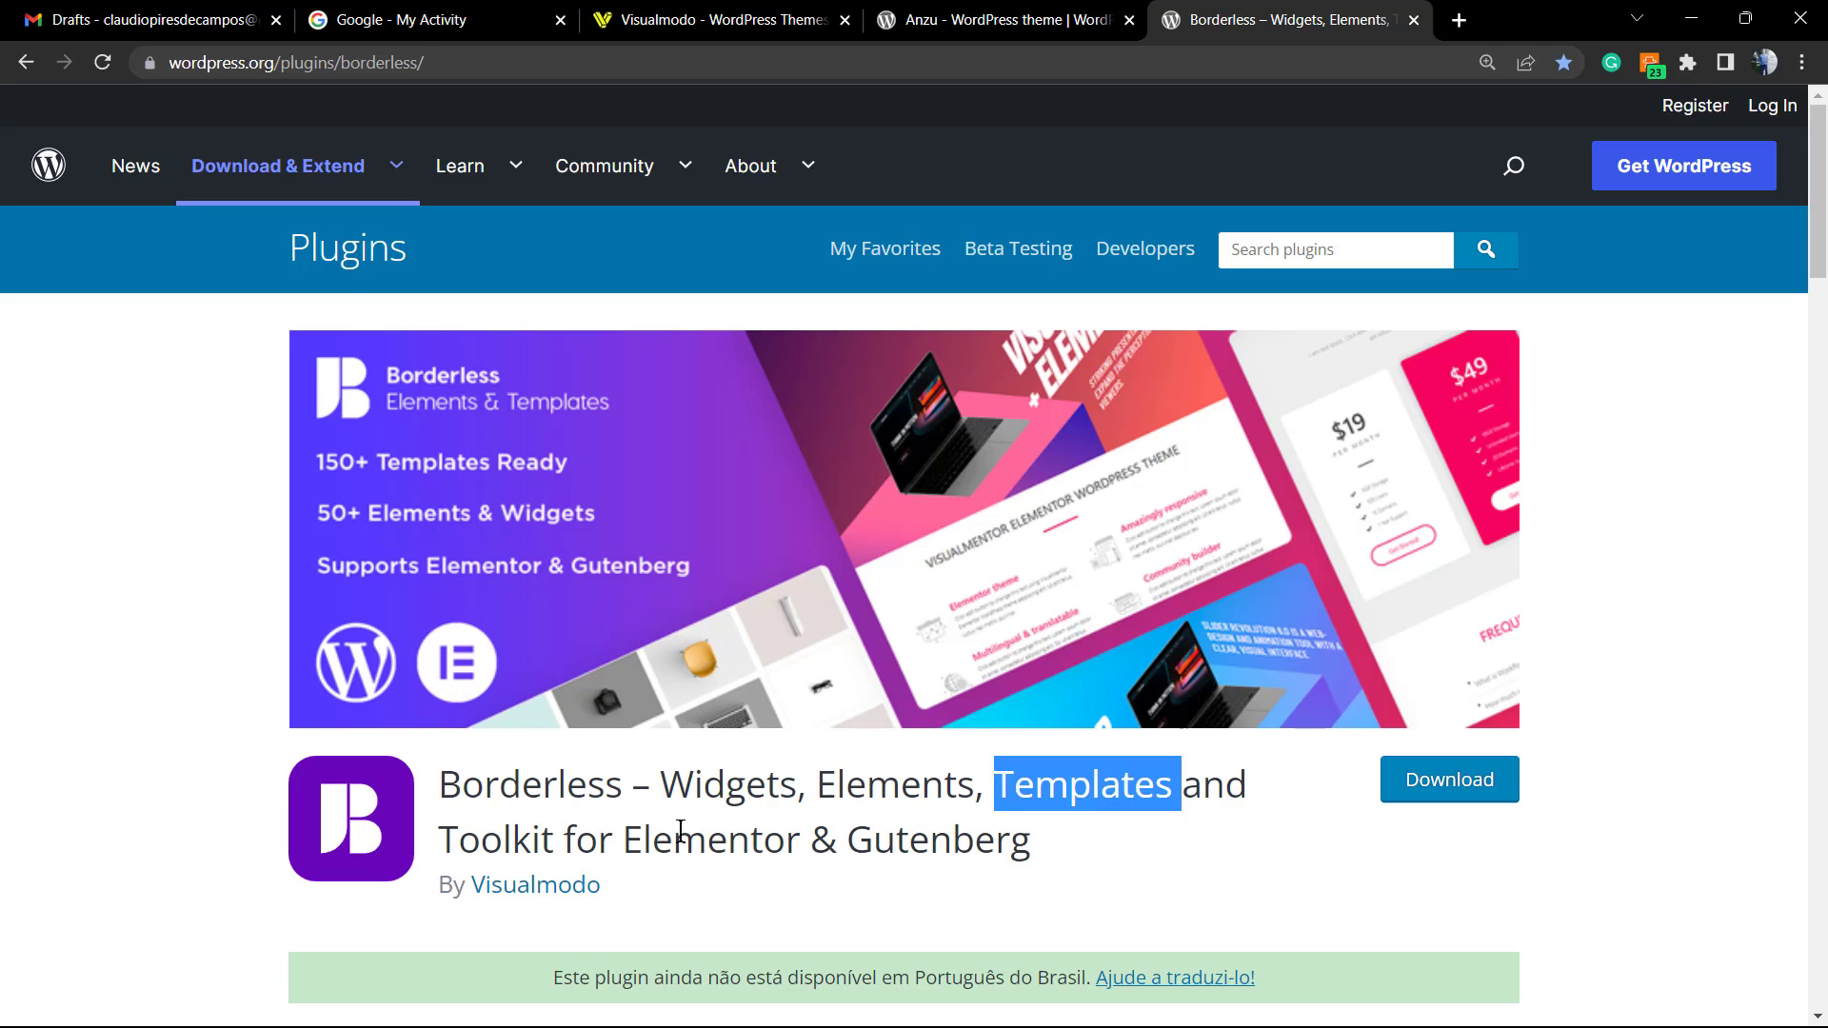
double_click(497, 830)
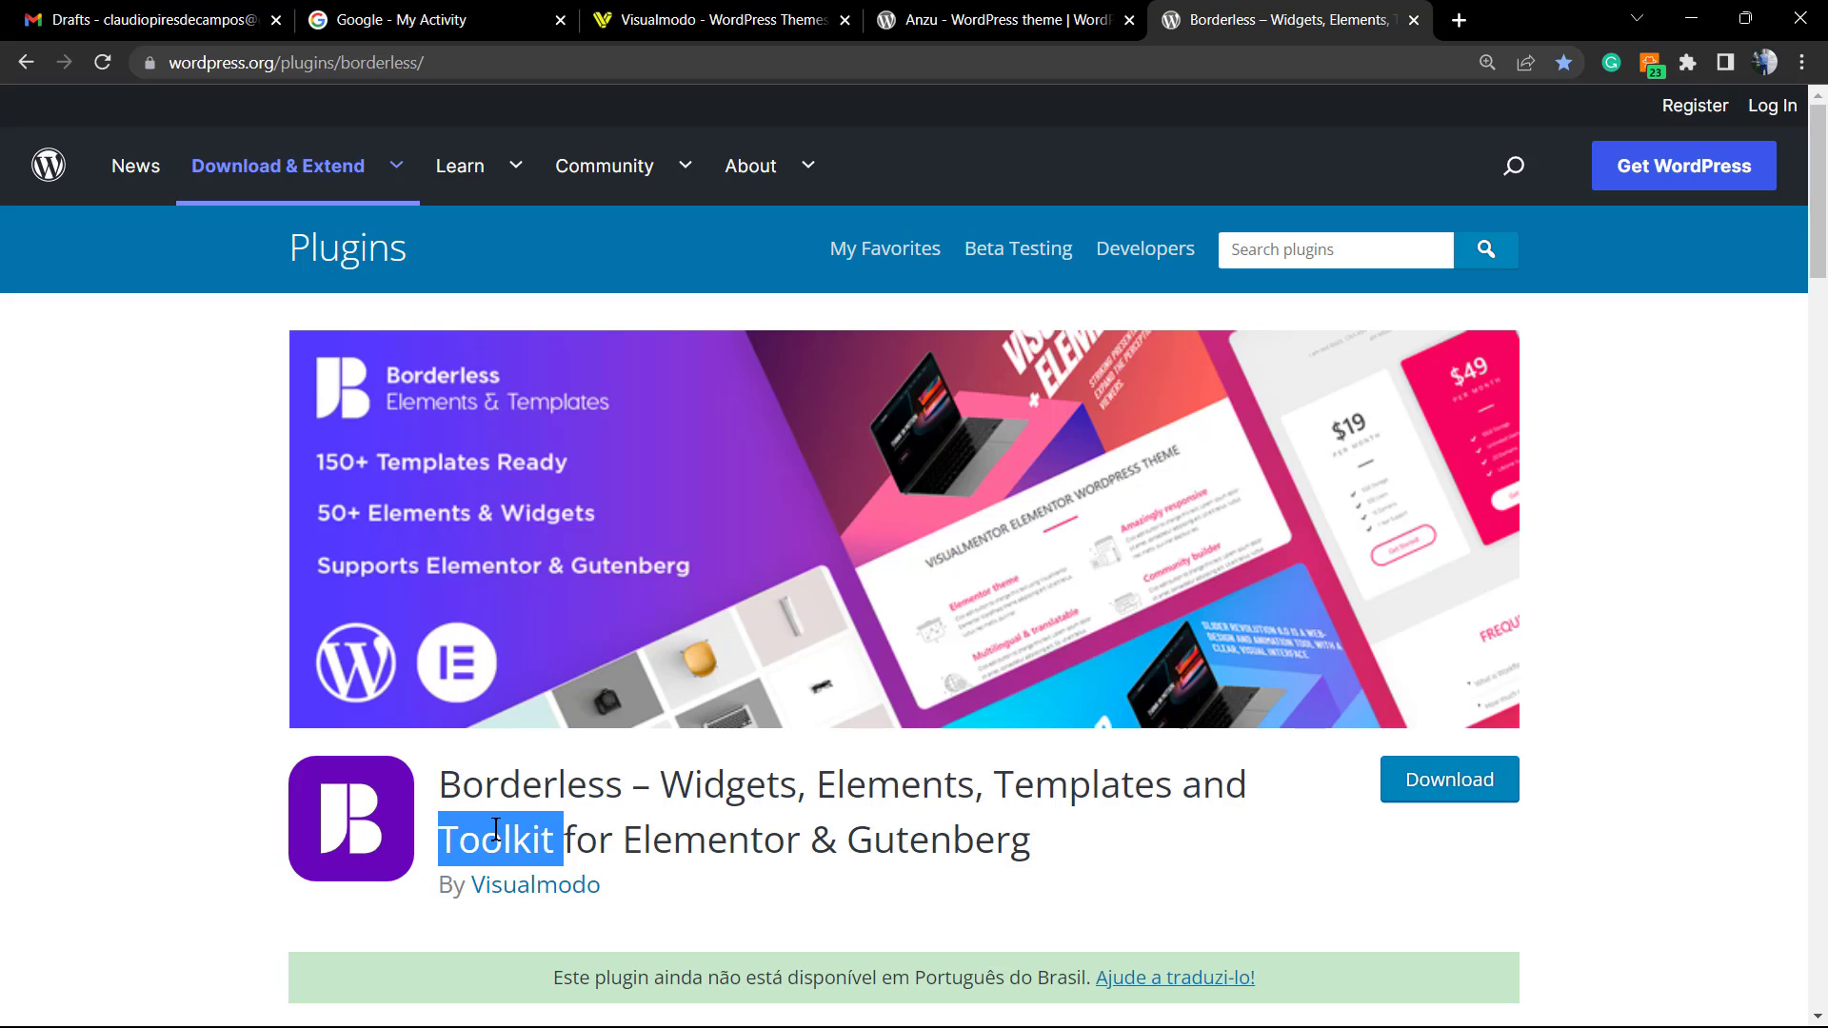
left_click(701, 17)
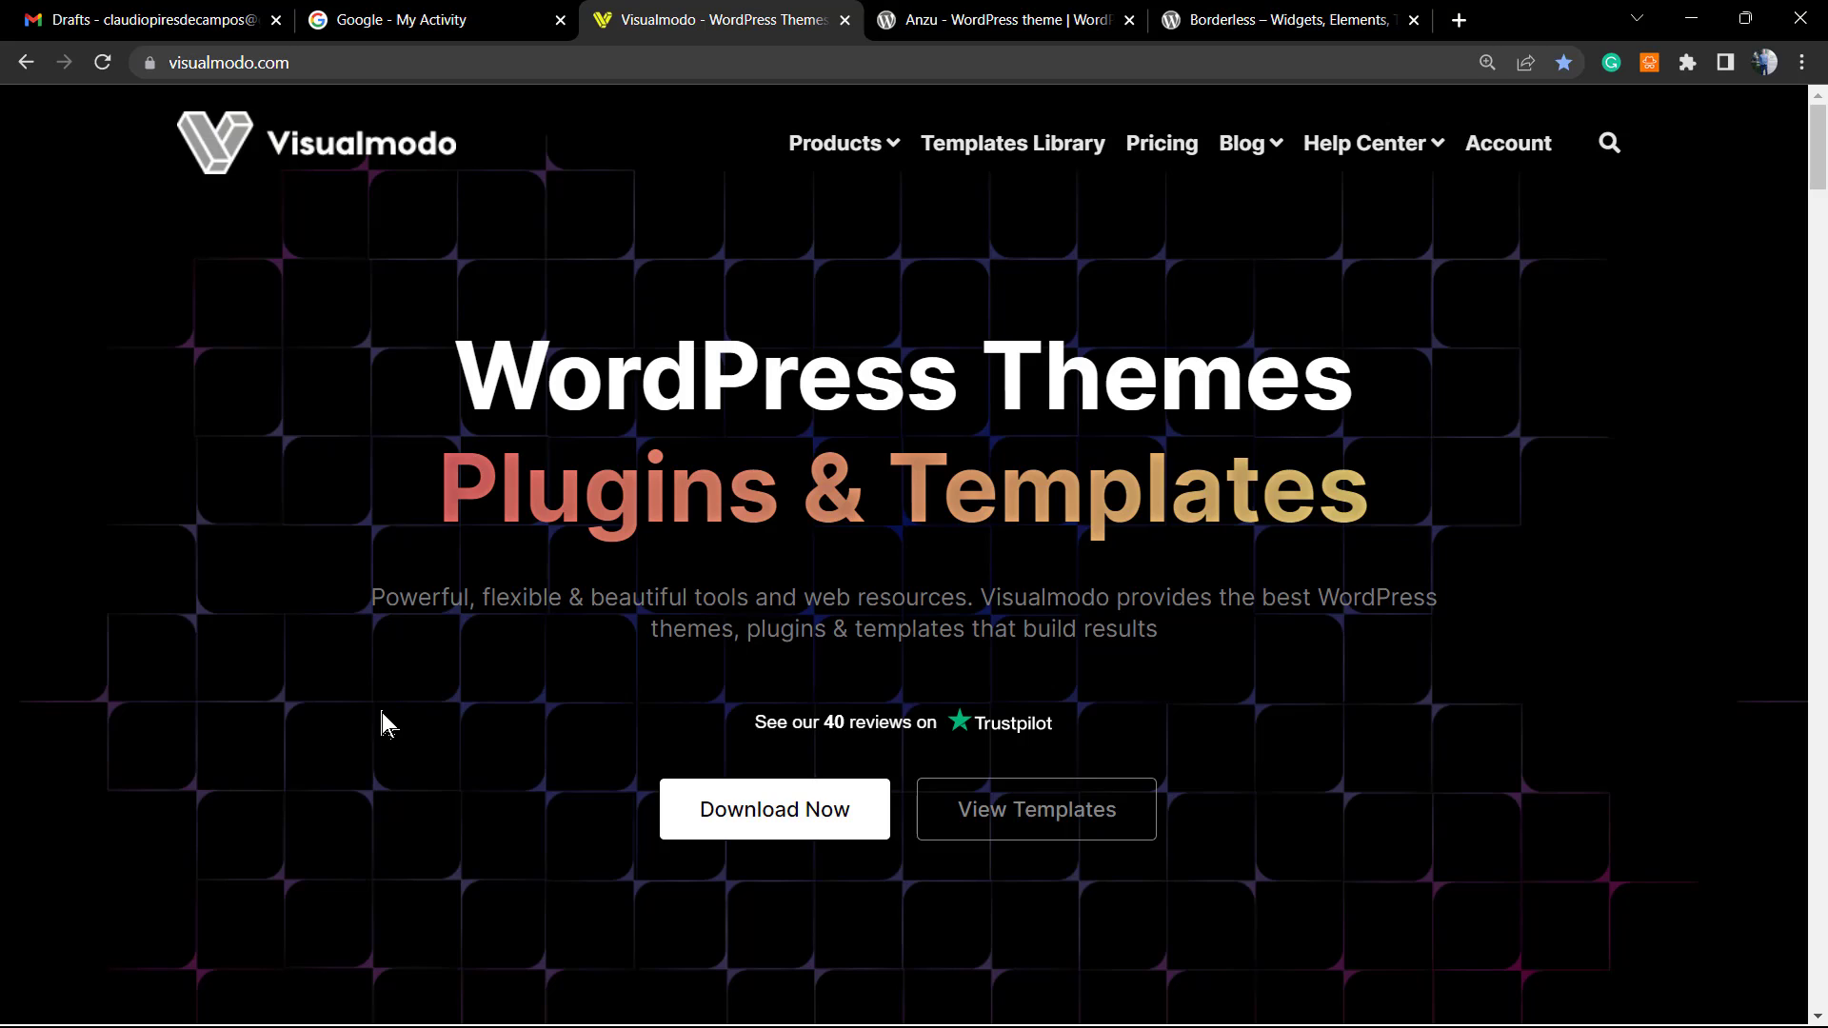
Open Visualmodo's Templates Library and browse templates such as Pianist, Music School and Lingerie.
left_click(1007, 151)
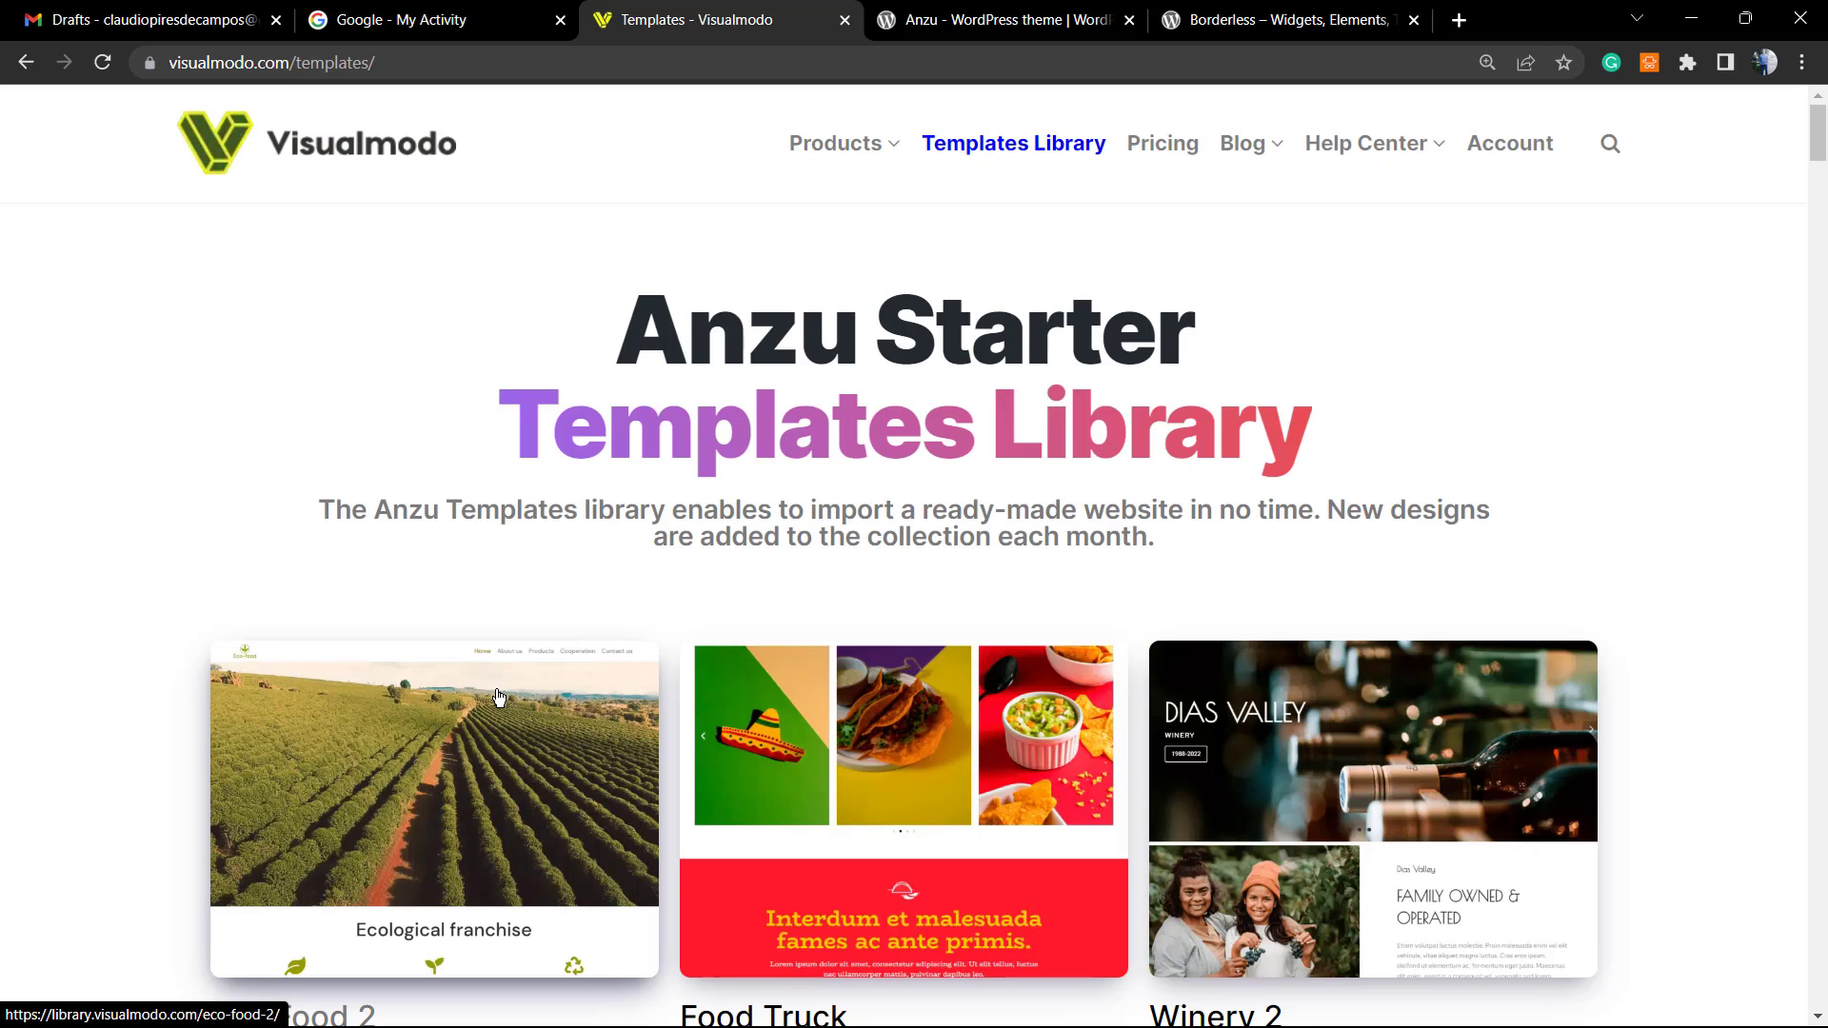
scroll(498, 697, "down", 7)
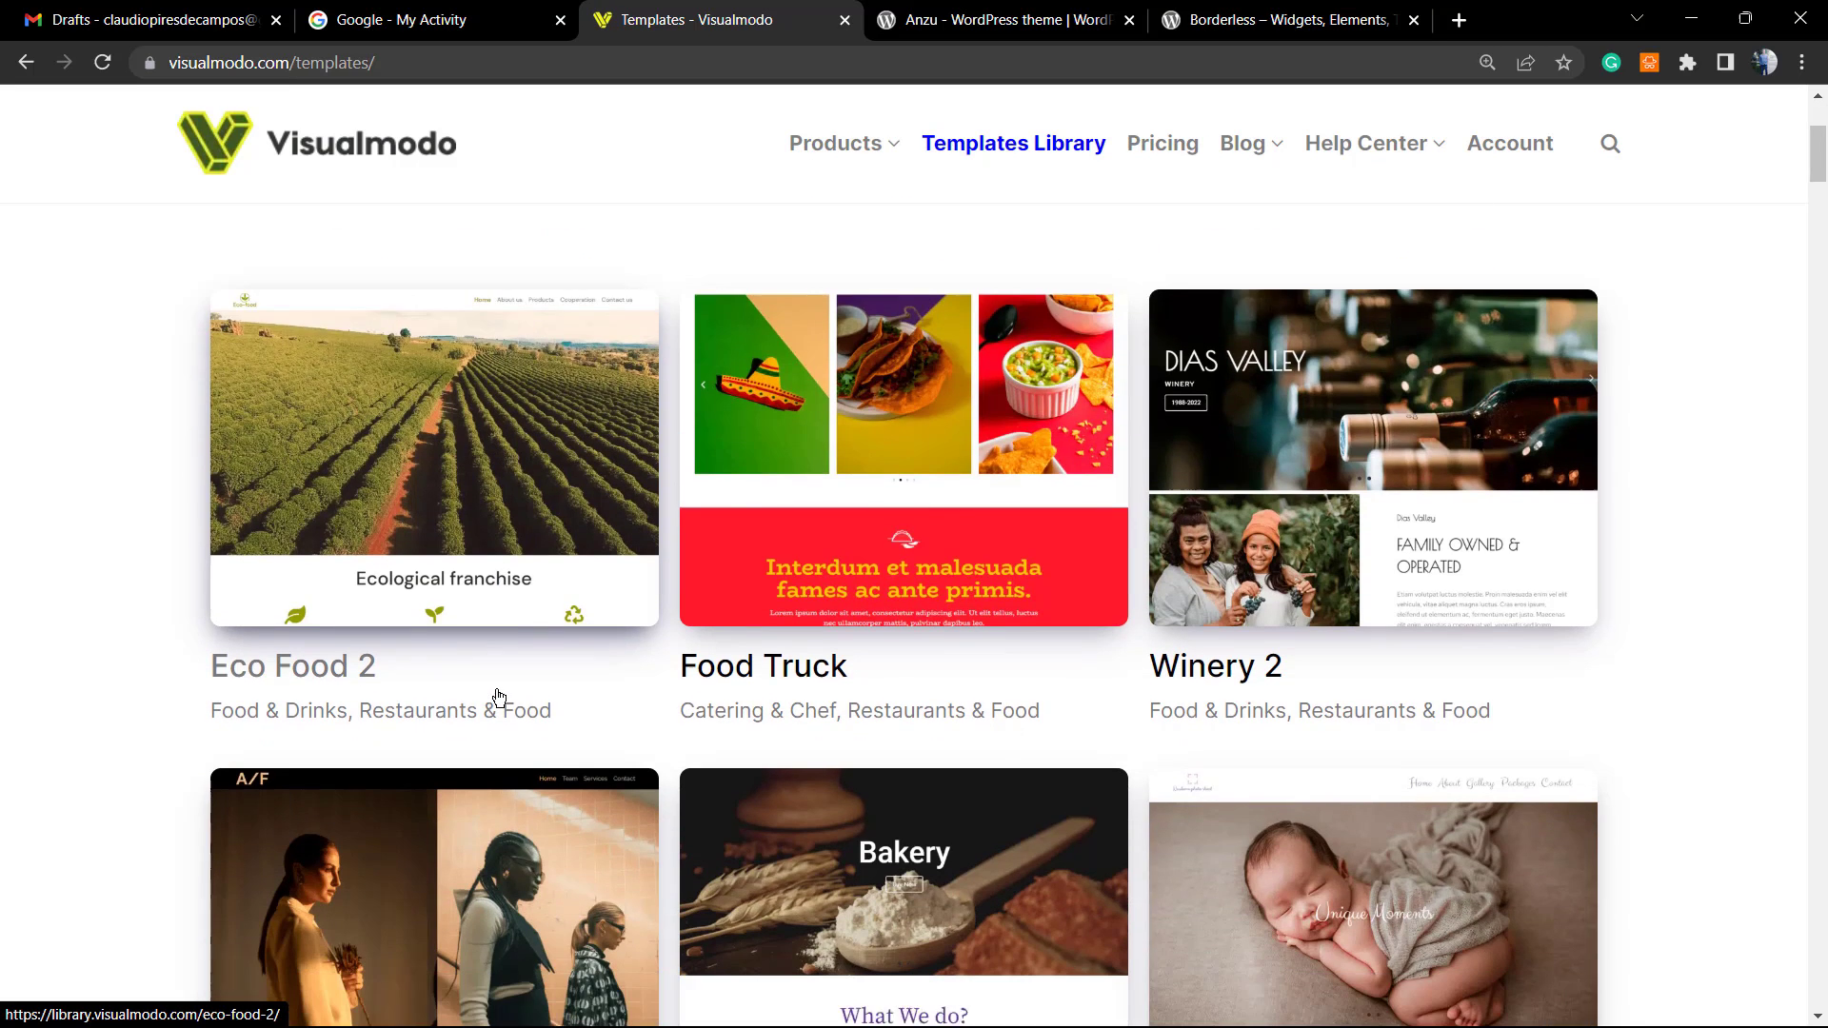
scroll(498, 697, "down", 6)
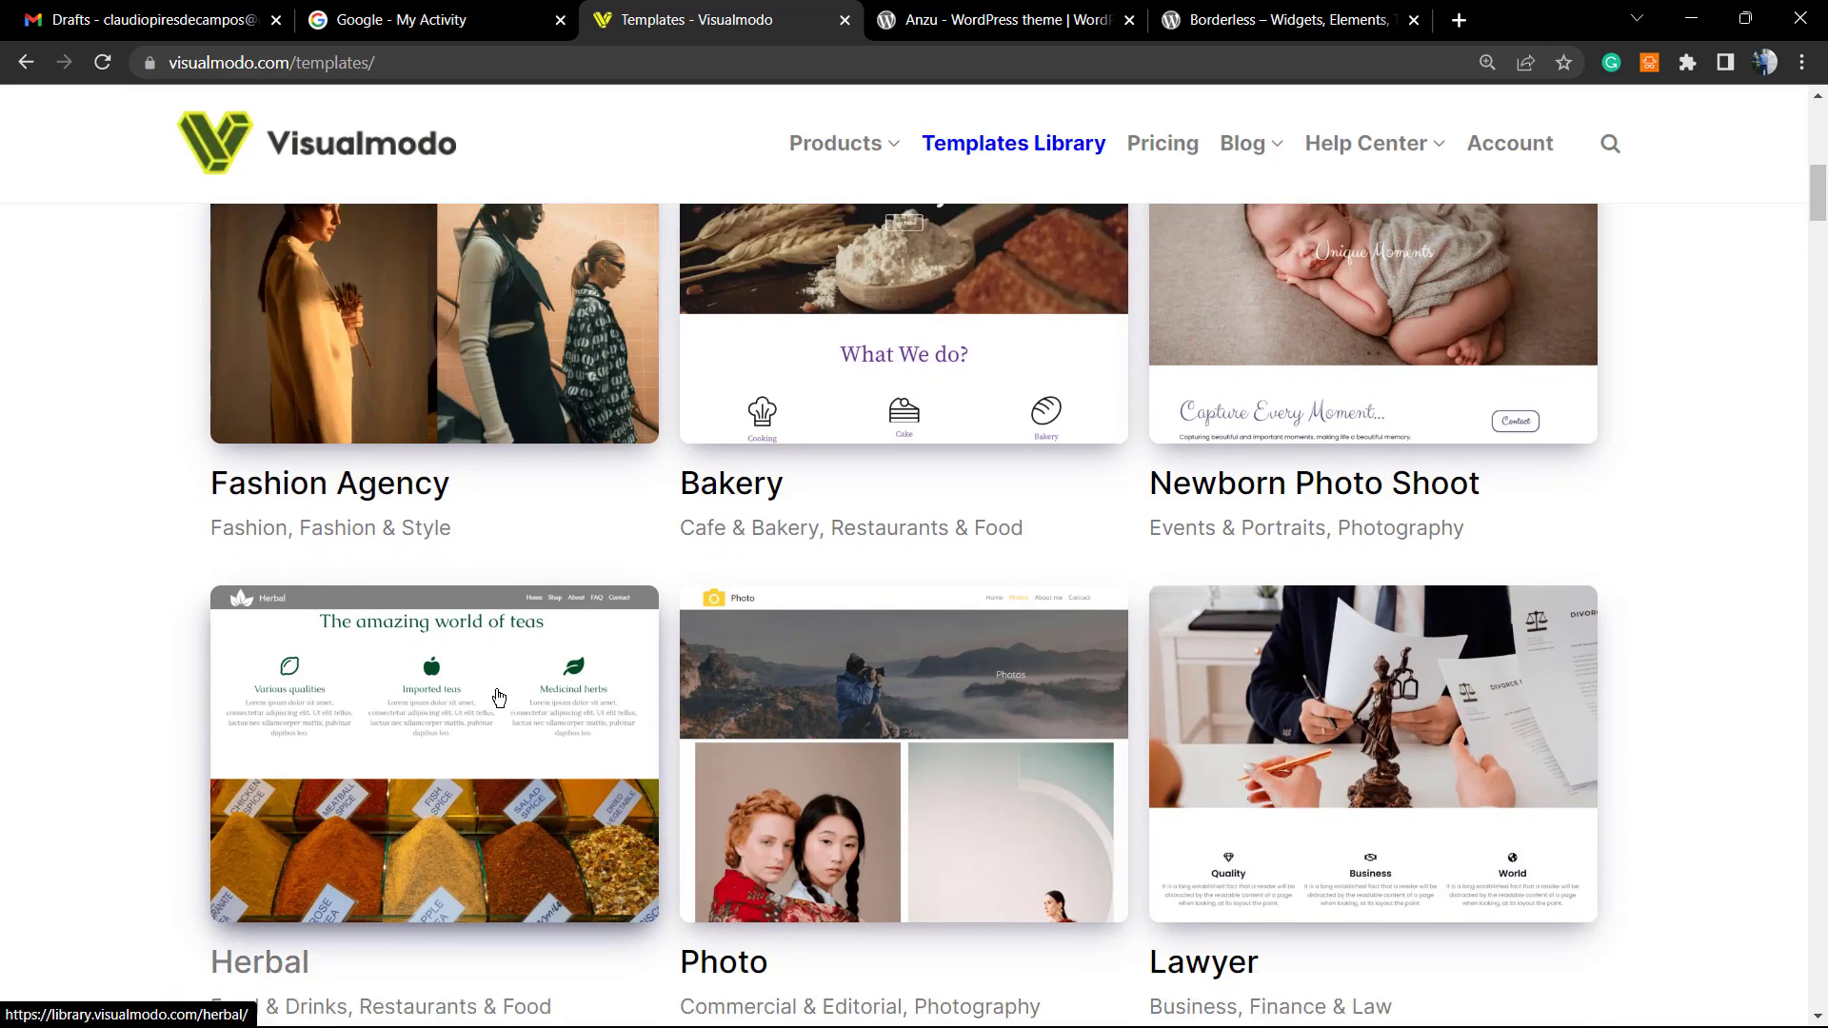
scroll(896, 691, "down", 9)
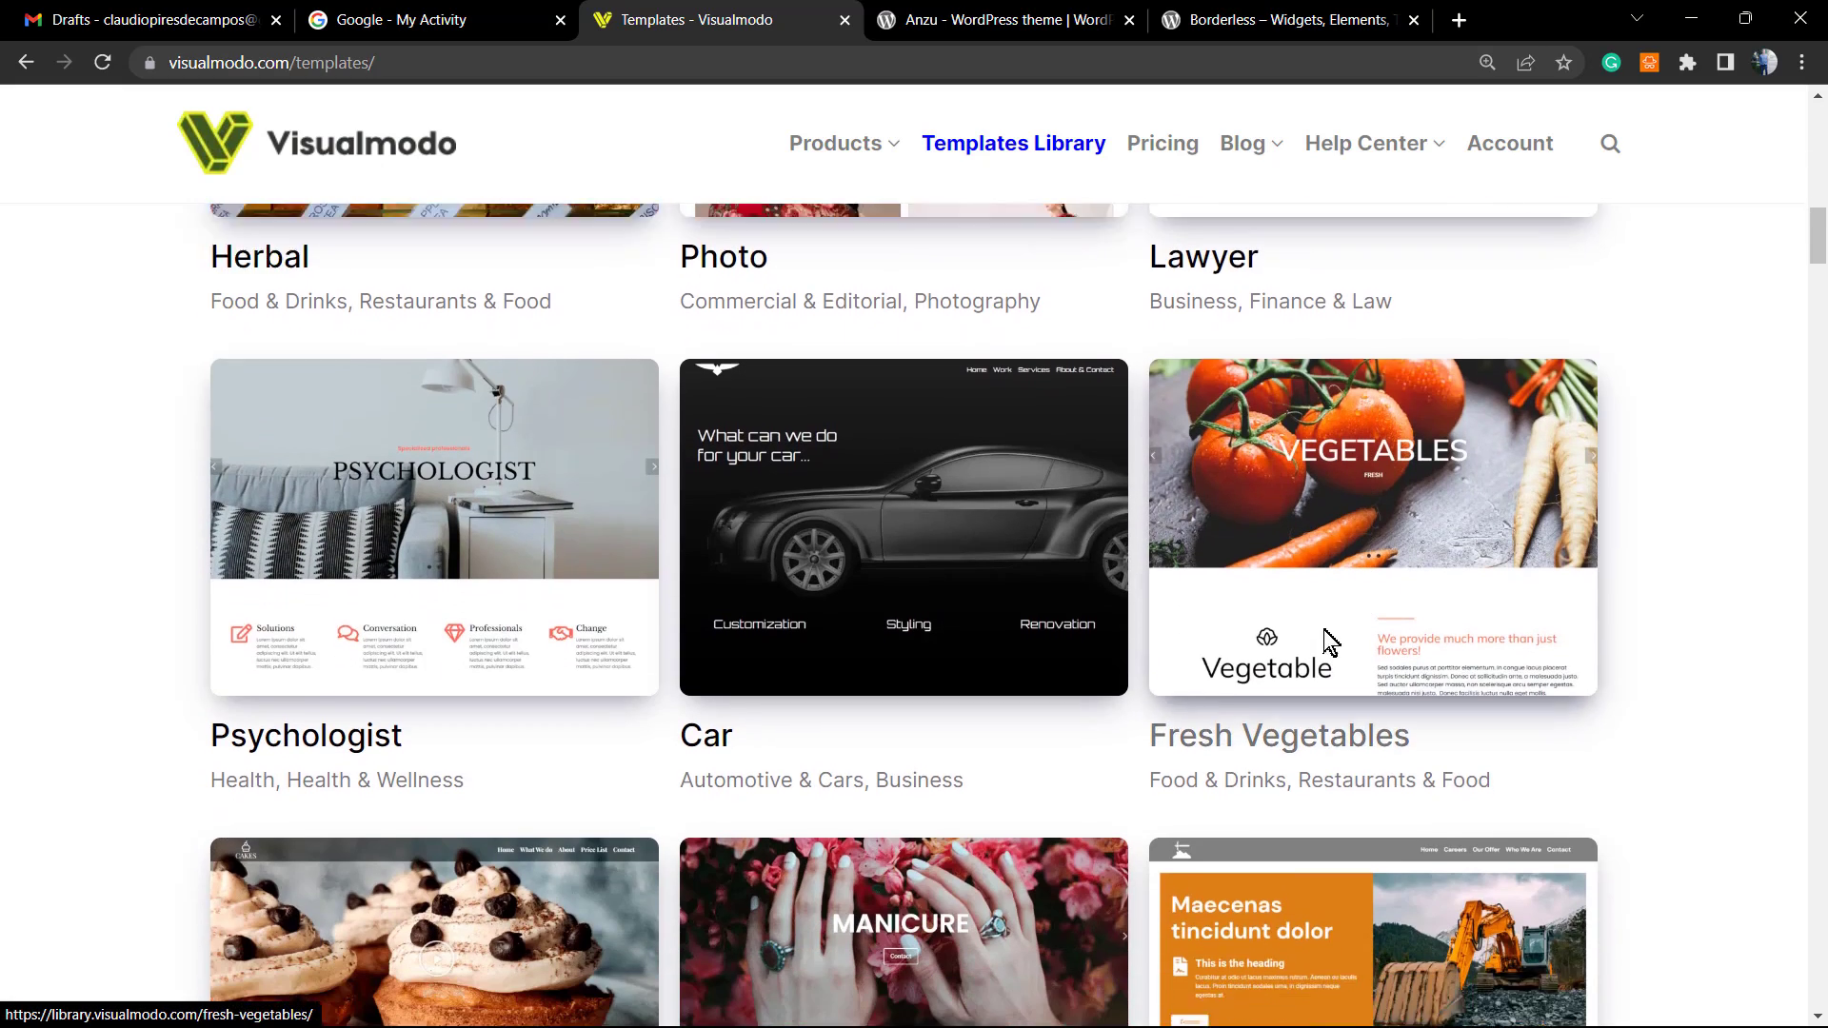
scroll(456, 567, "down", 12)
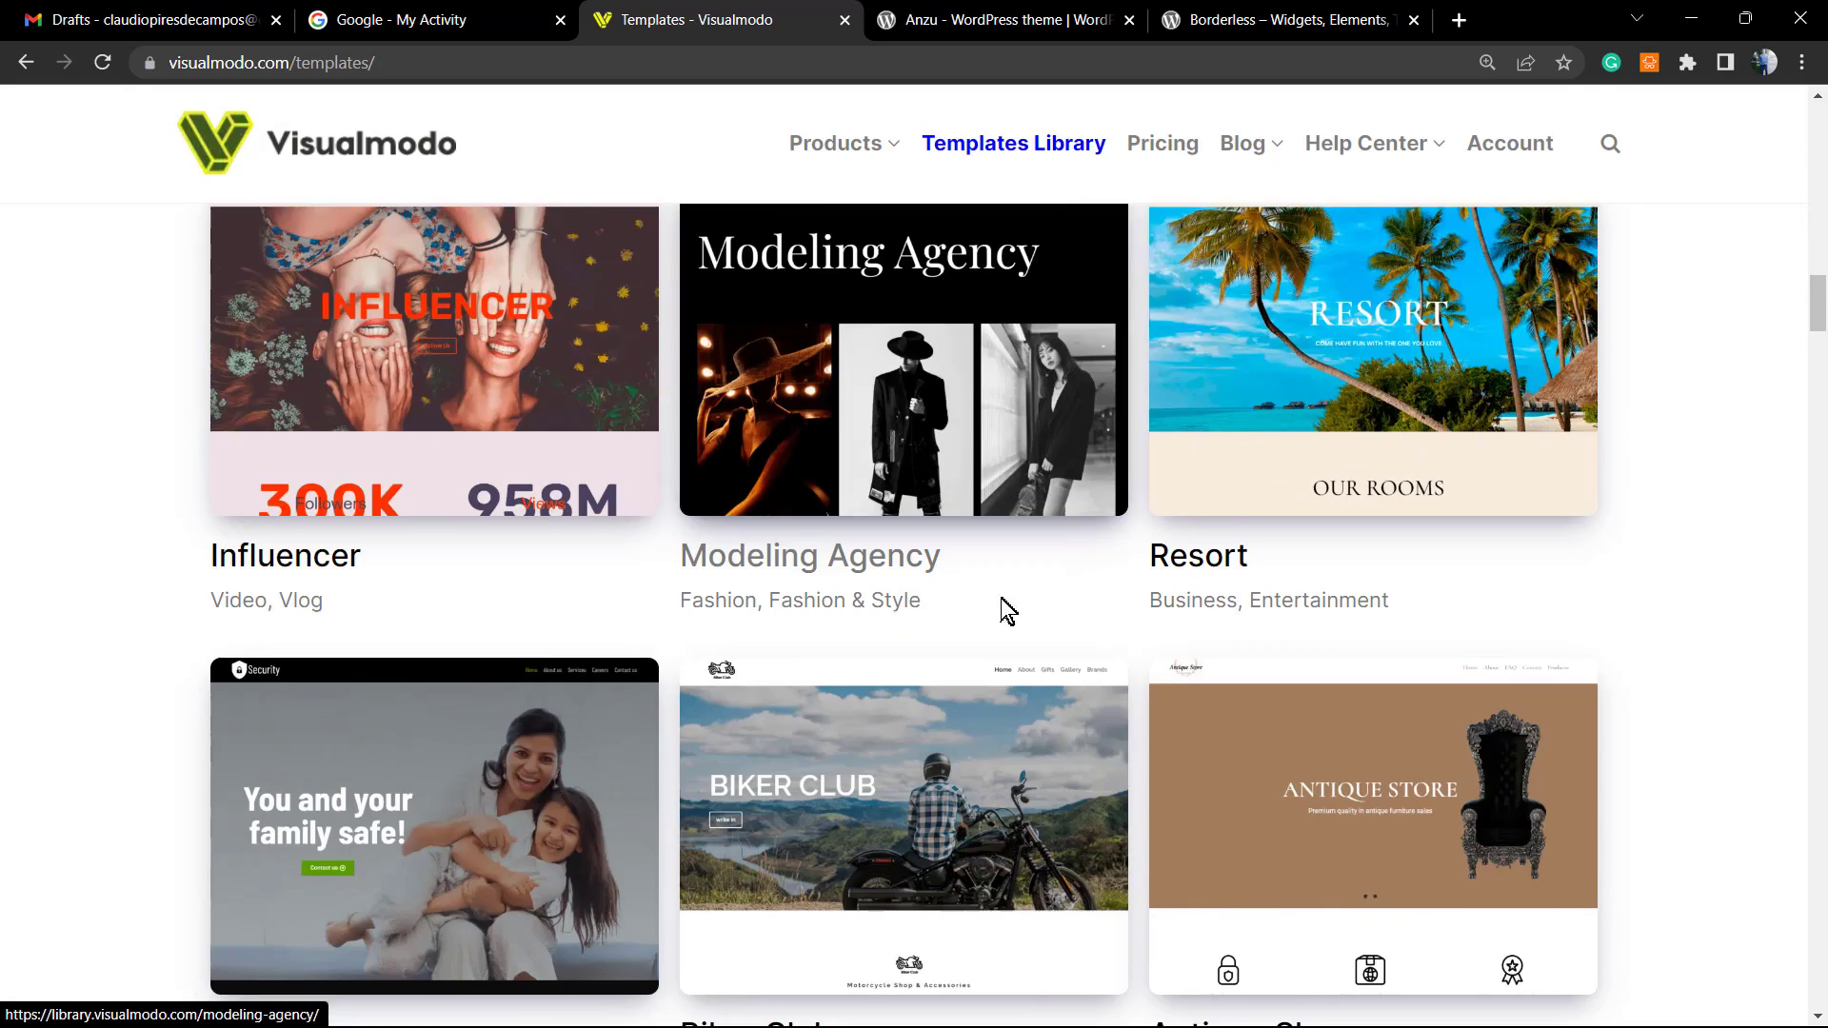
scroll(547, 643, "down", 10)
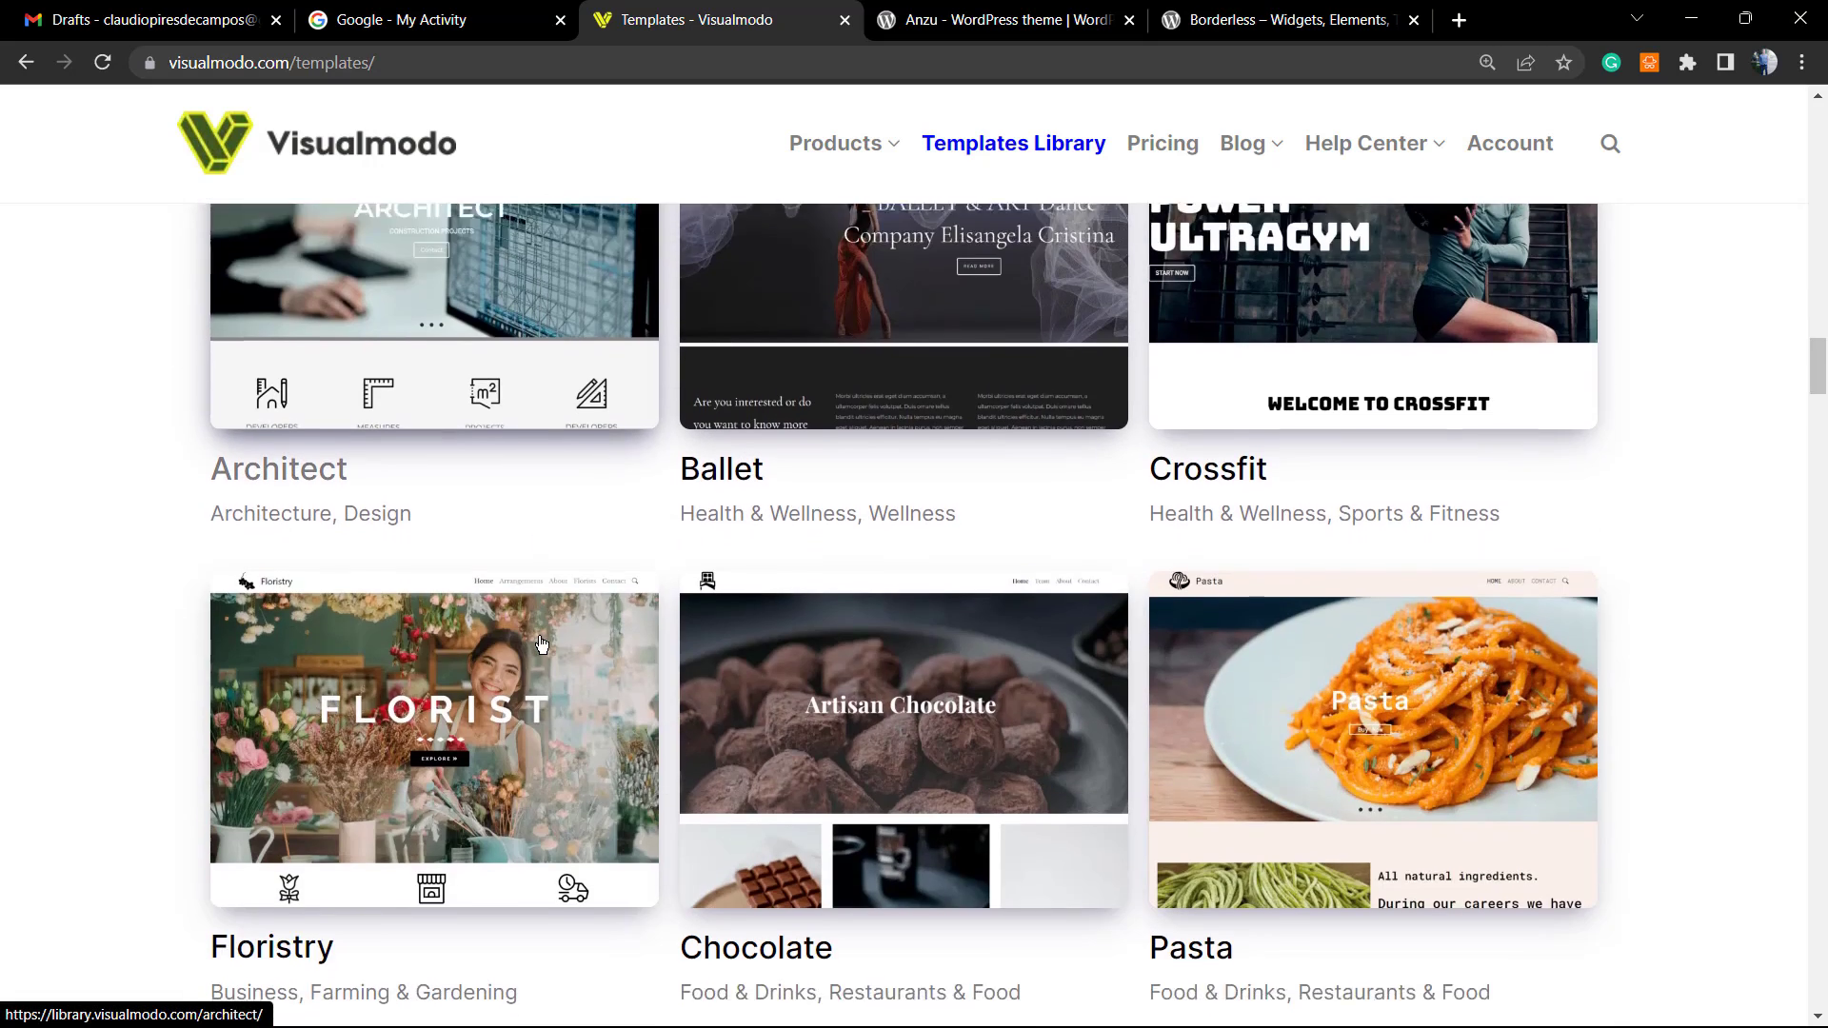
scroll(547, 637, "down", 9)
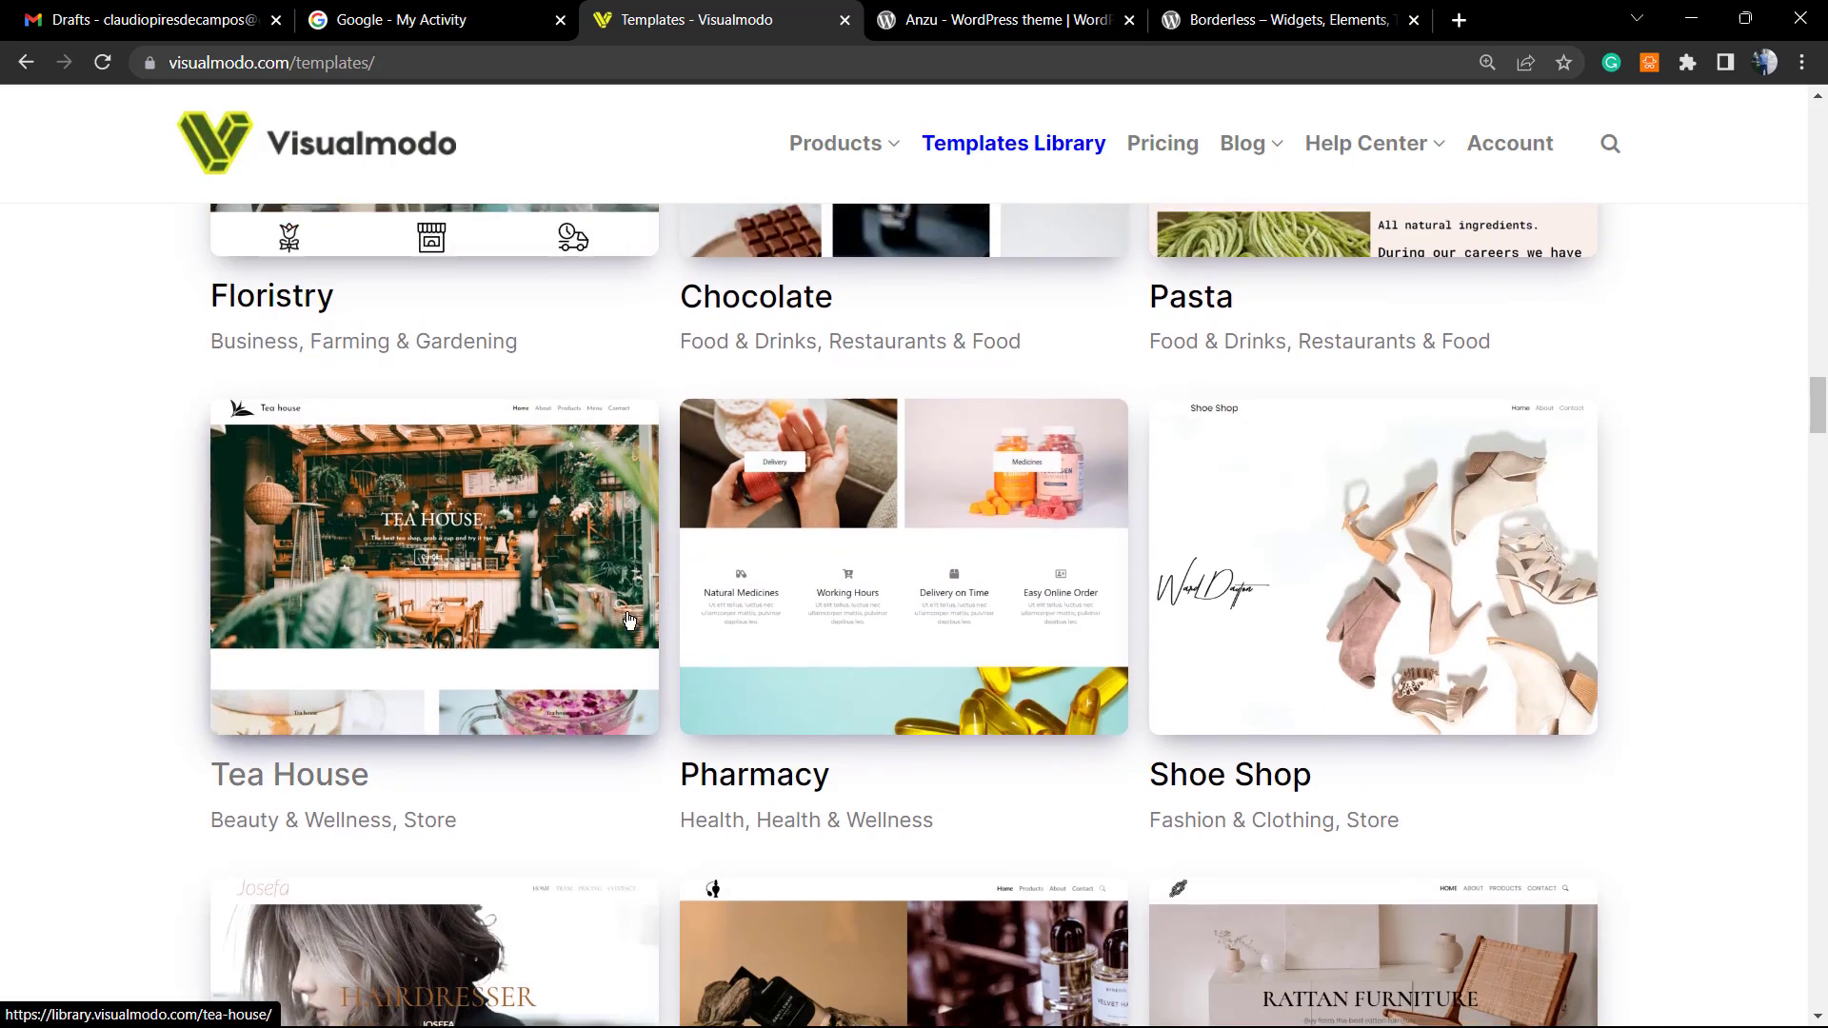
scroll(1298, 657, "down", 12)
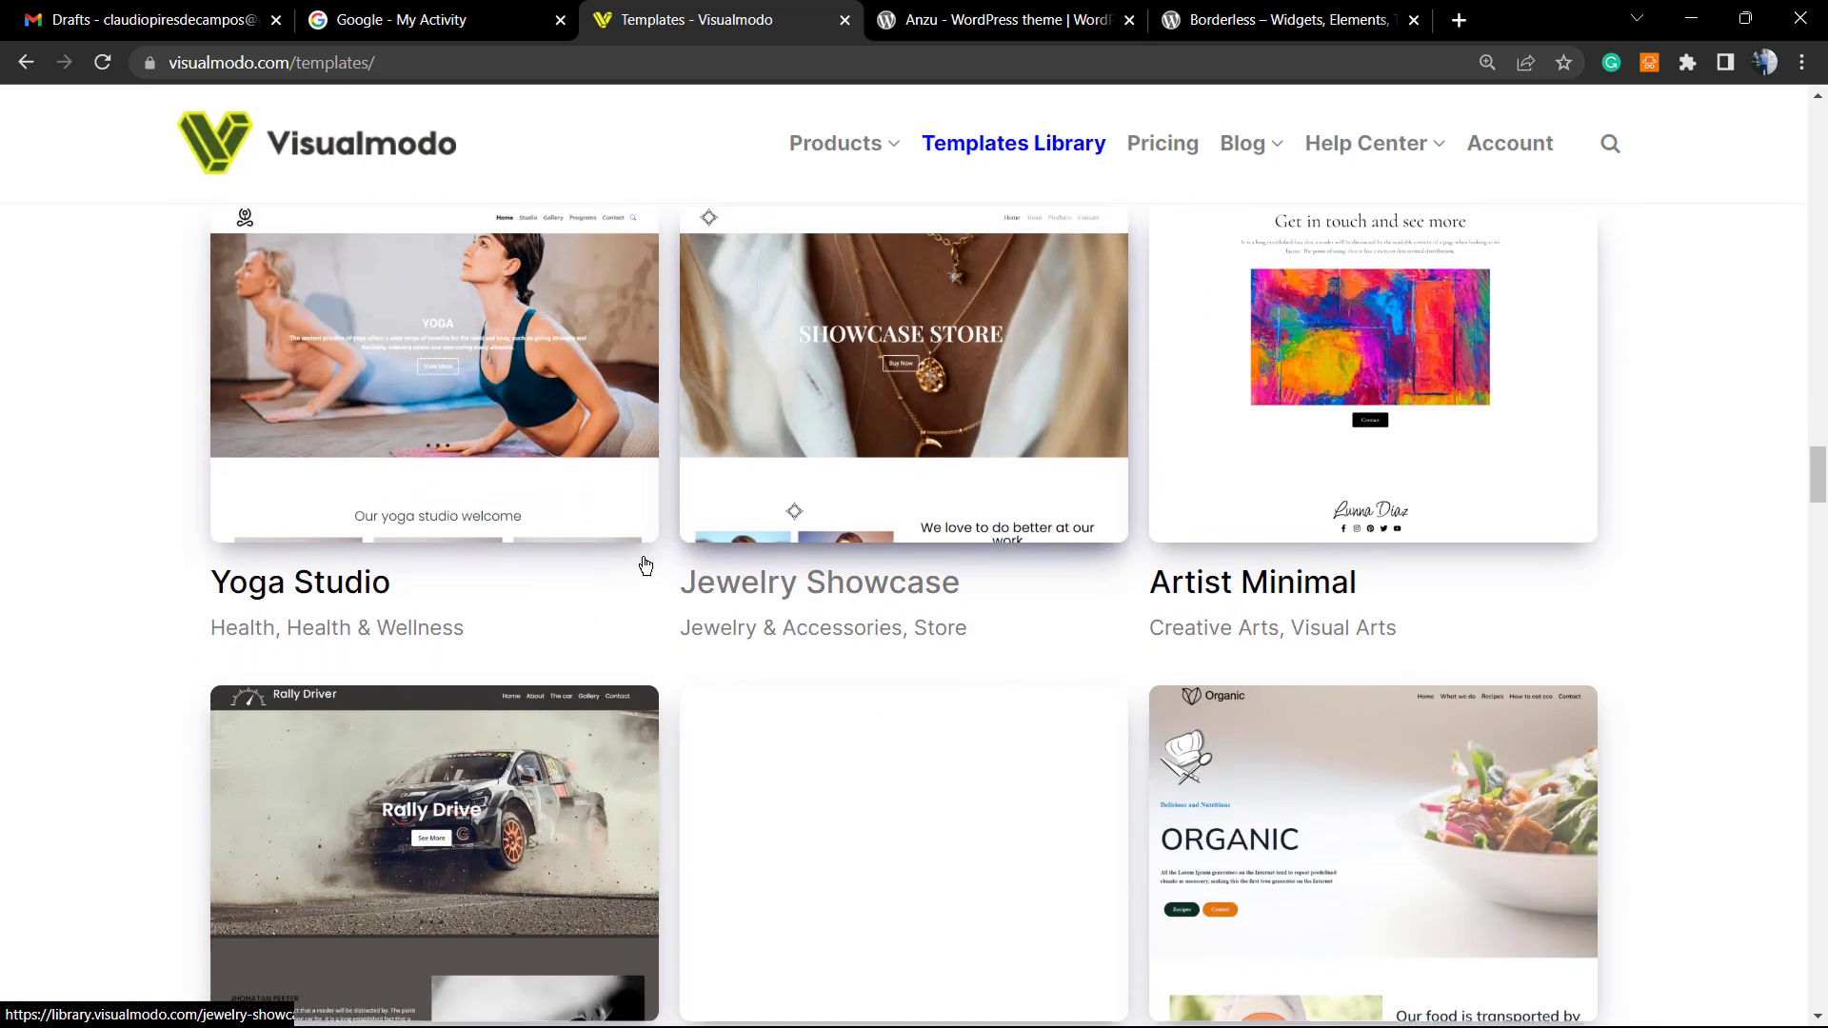
scroll(623, 585, "down", 6)
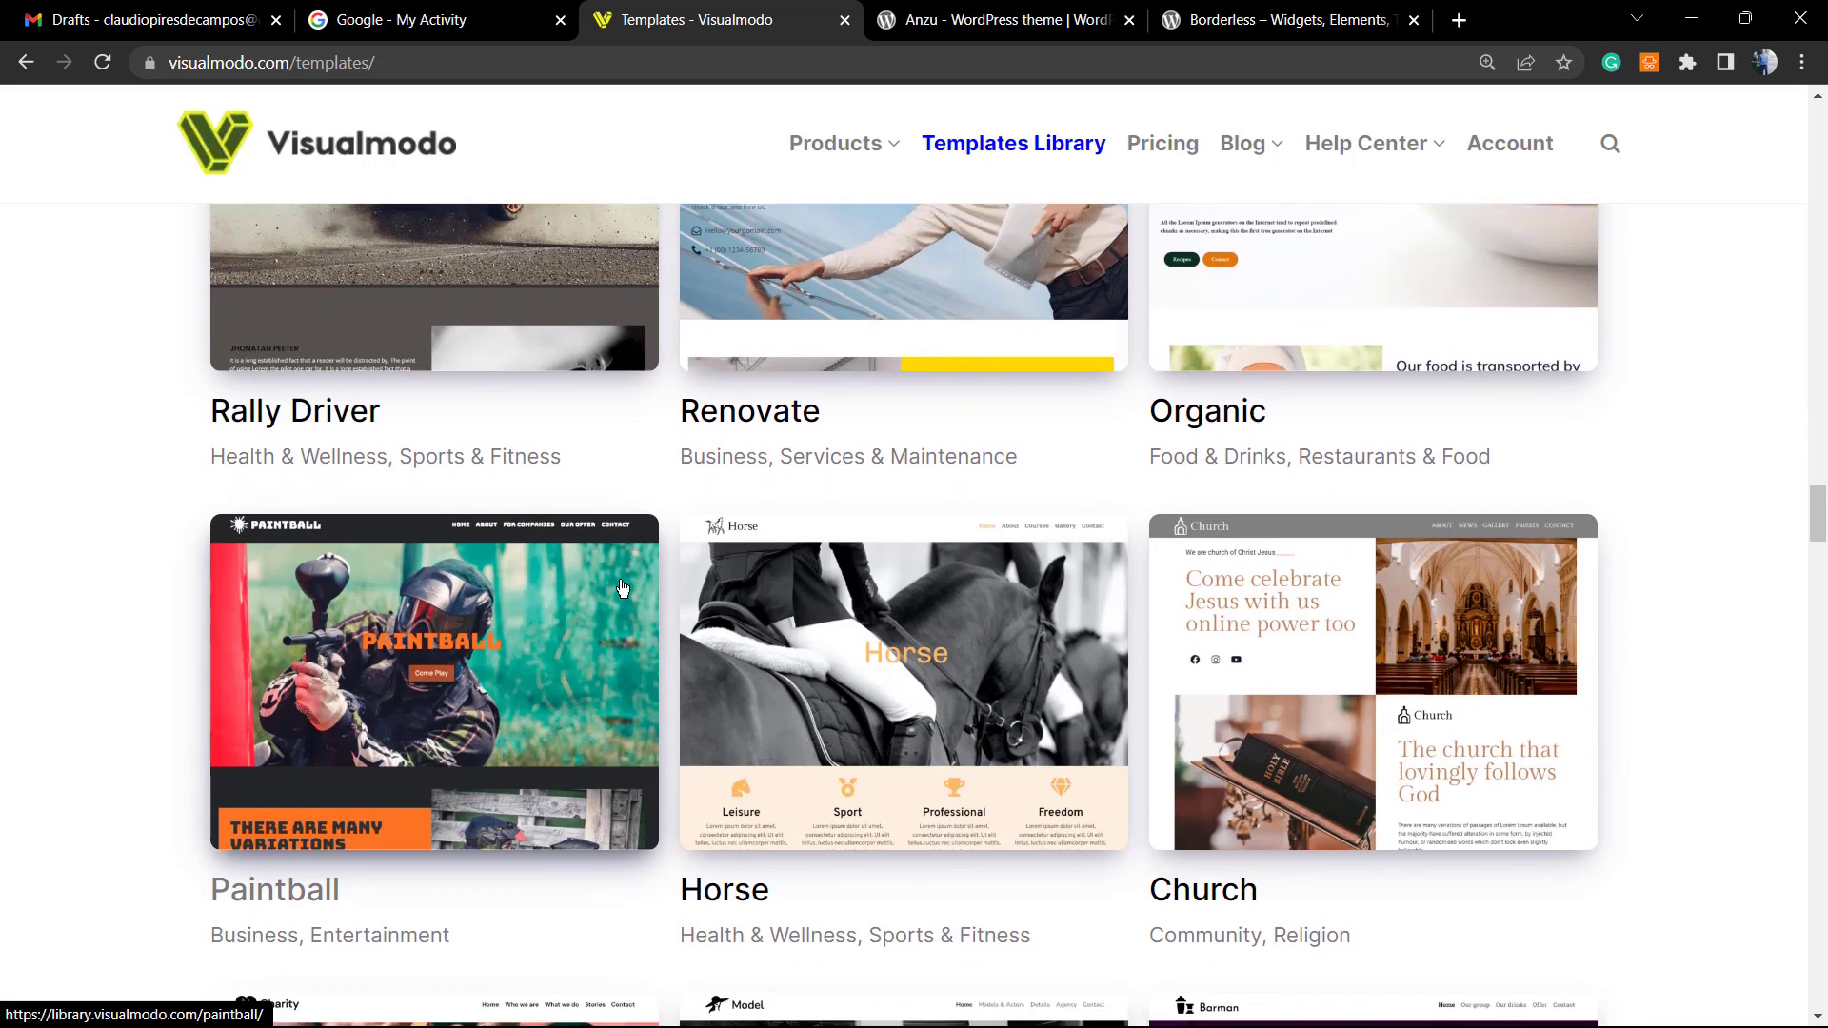
scroll(619, 585, "down", 4)
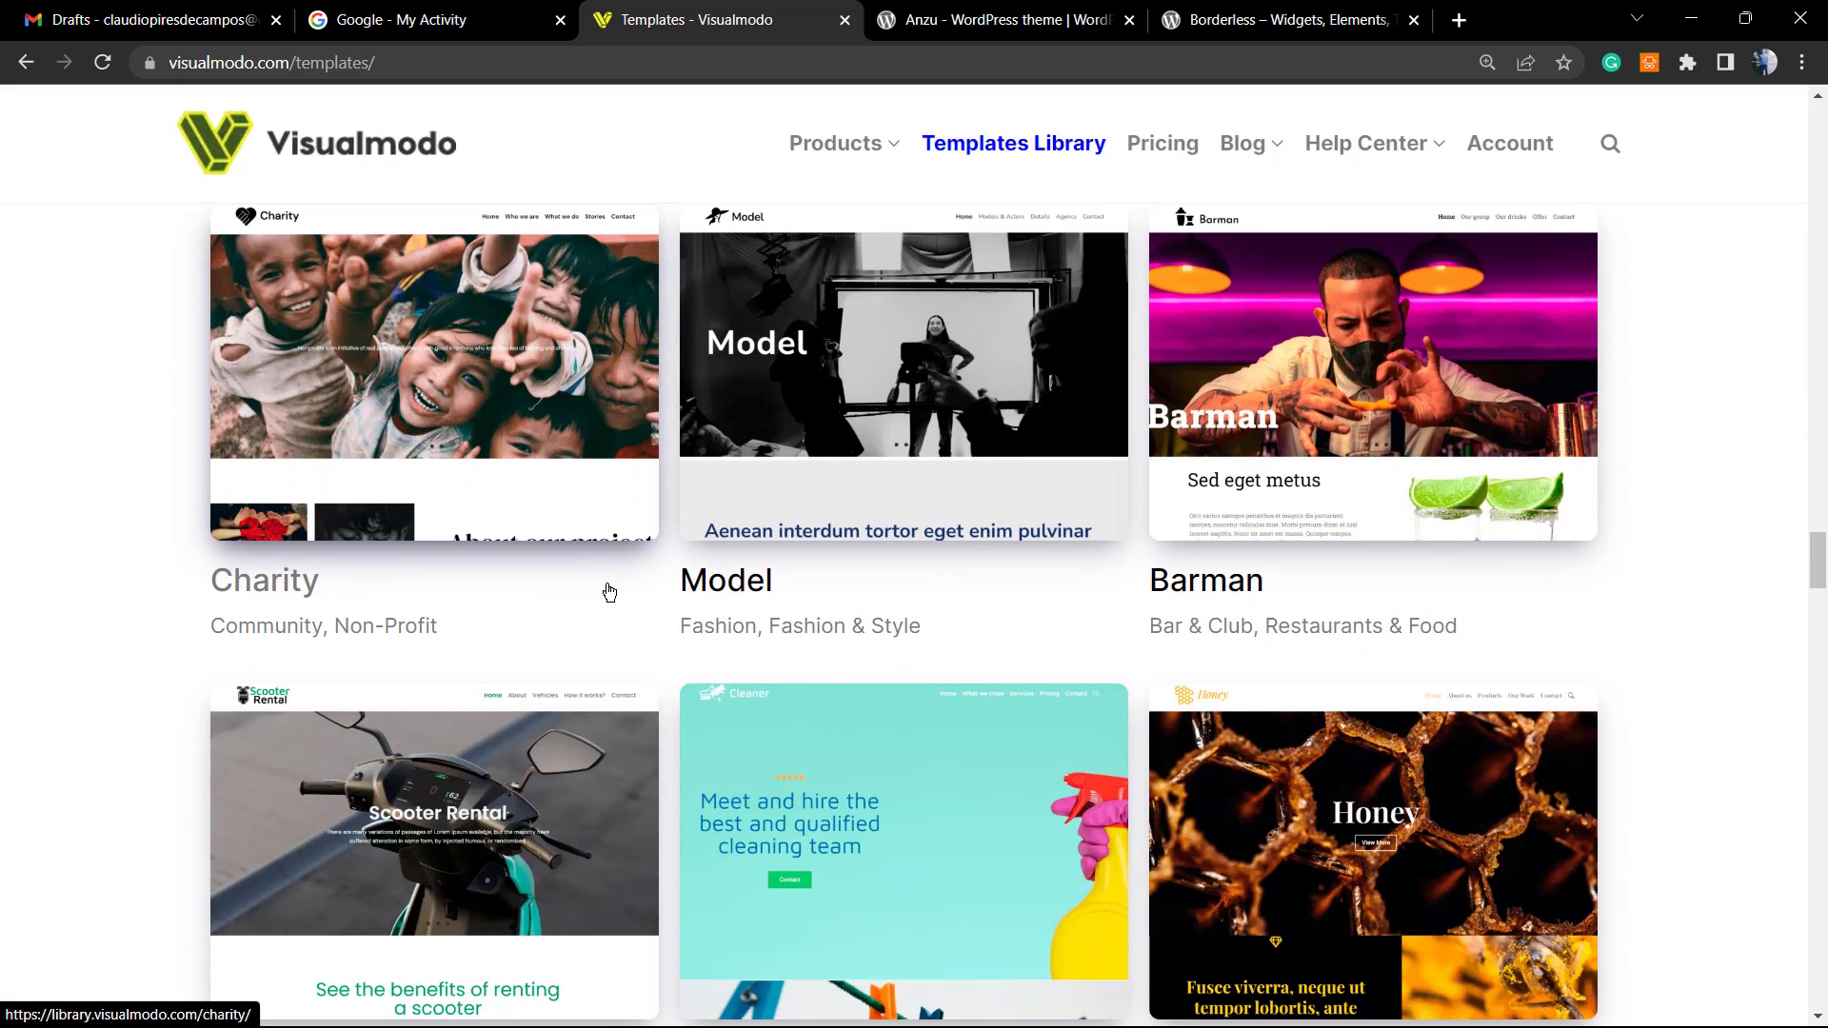
scroll(610, 593, "down", 7)
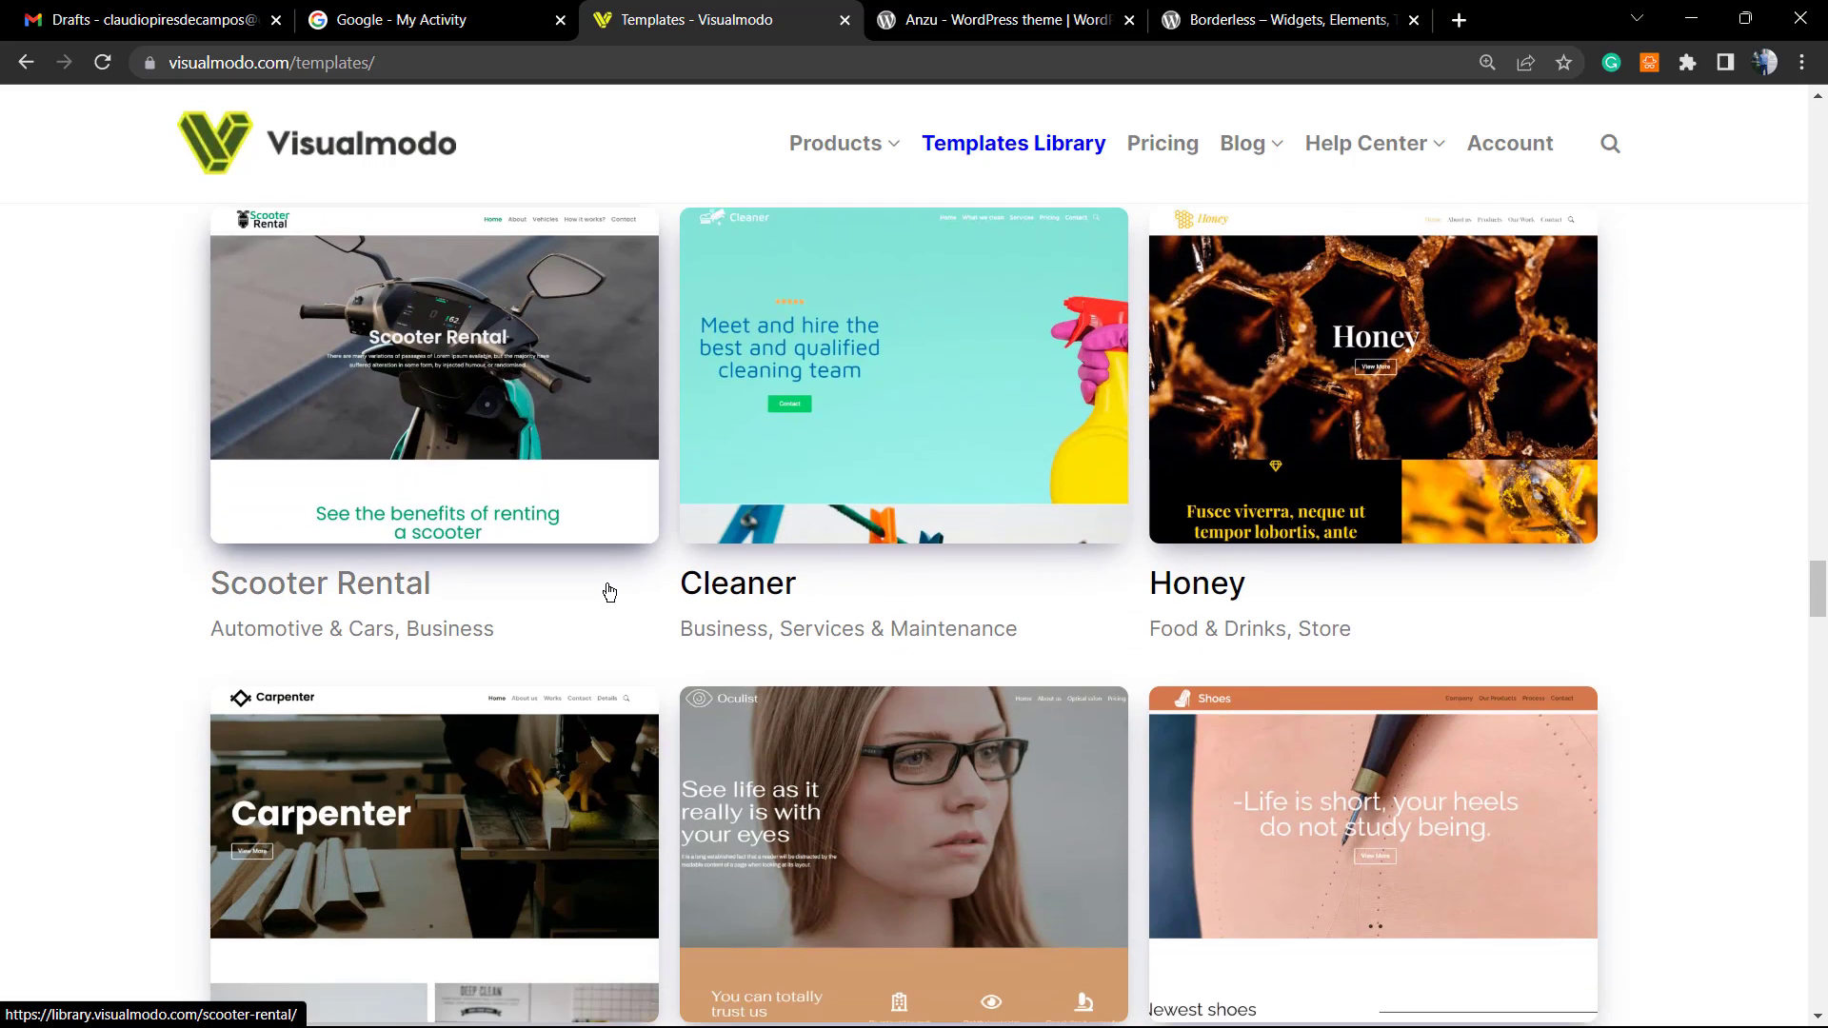
scroll(568, 580, "down", 5)
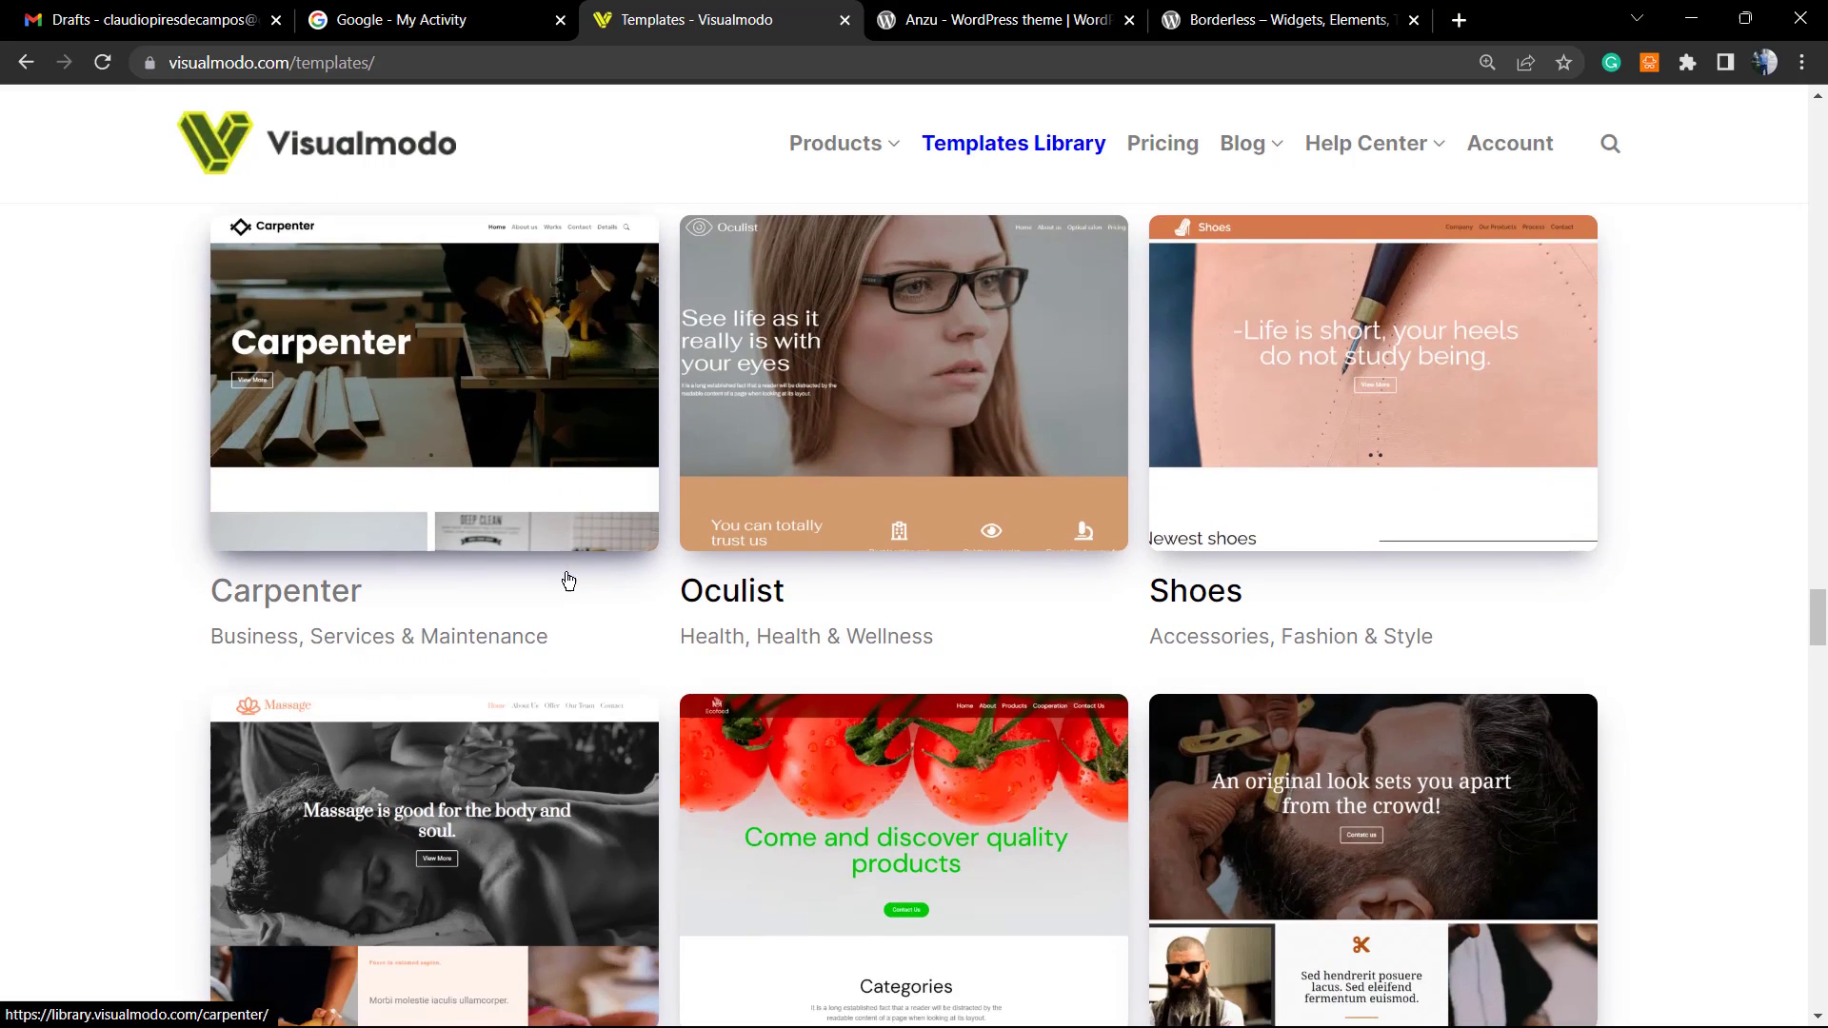
scroll(567, 579, "down", 7)
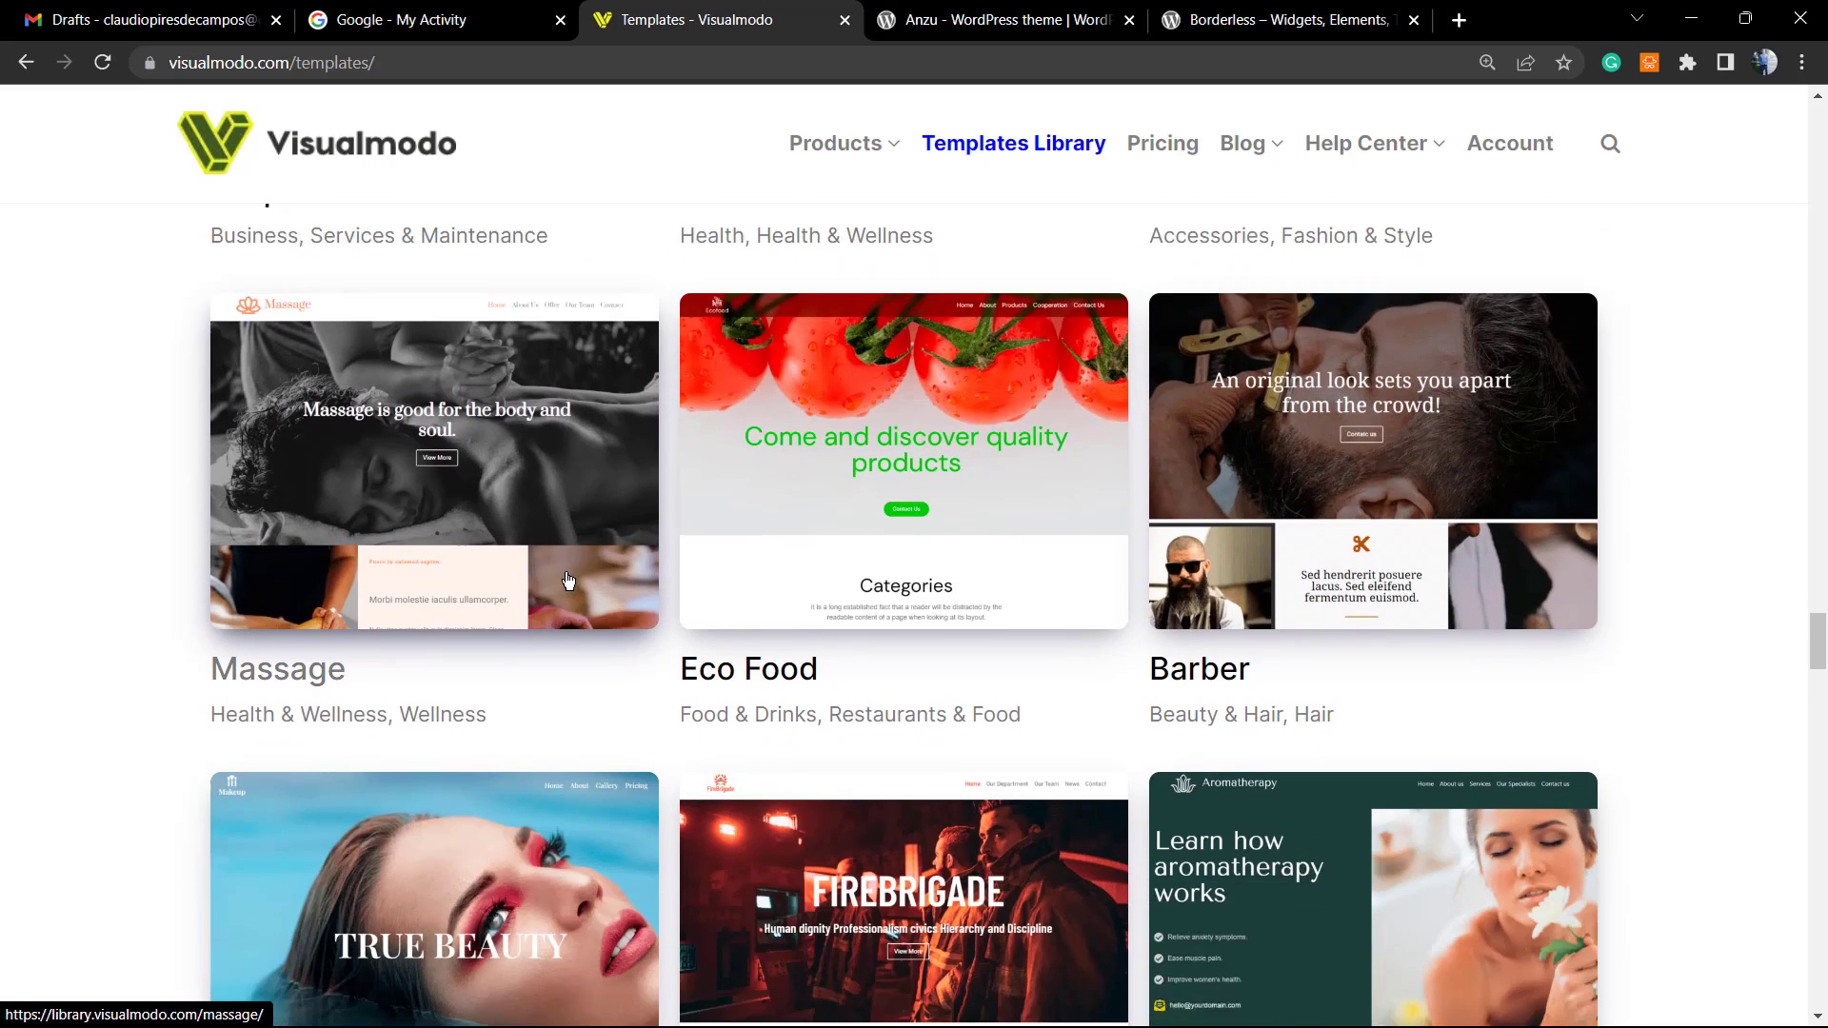
scroll(1021, 615, "down", 4)
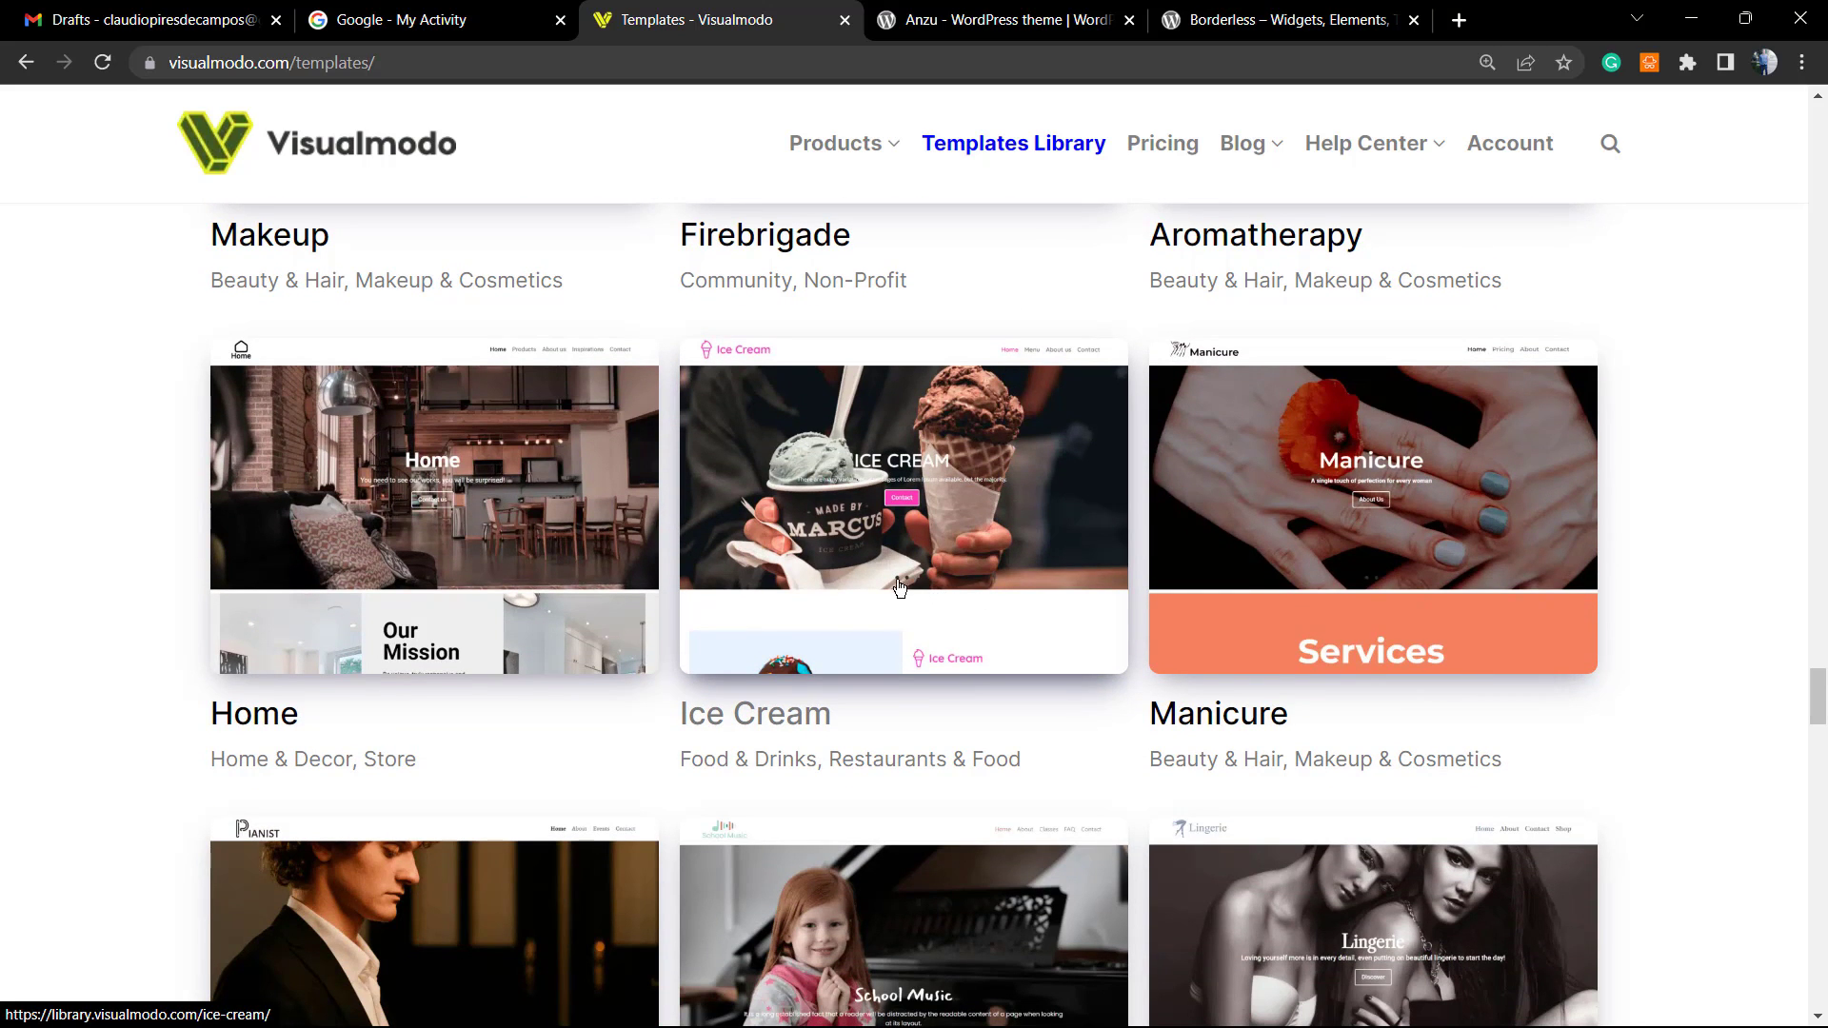
scroll(896, 585, "down", 5)
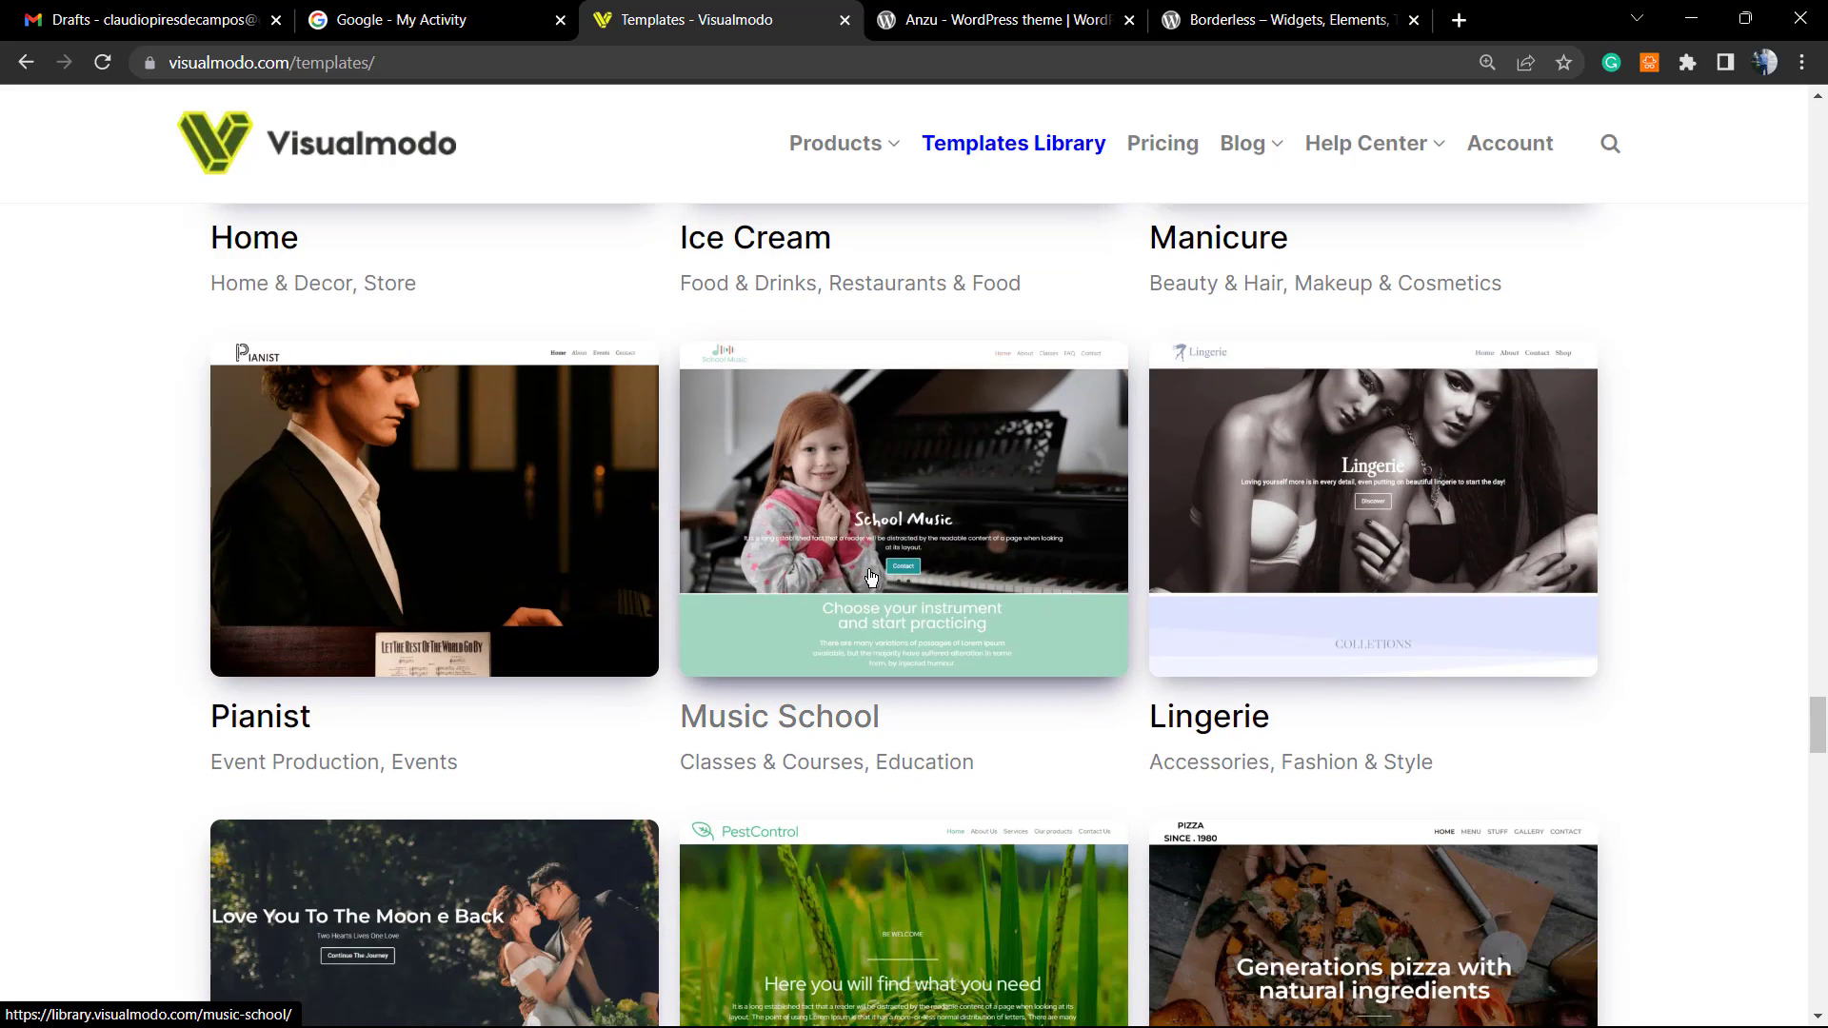